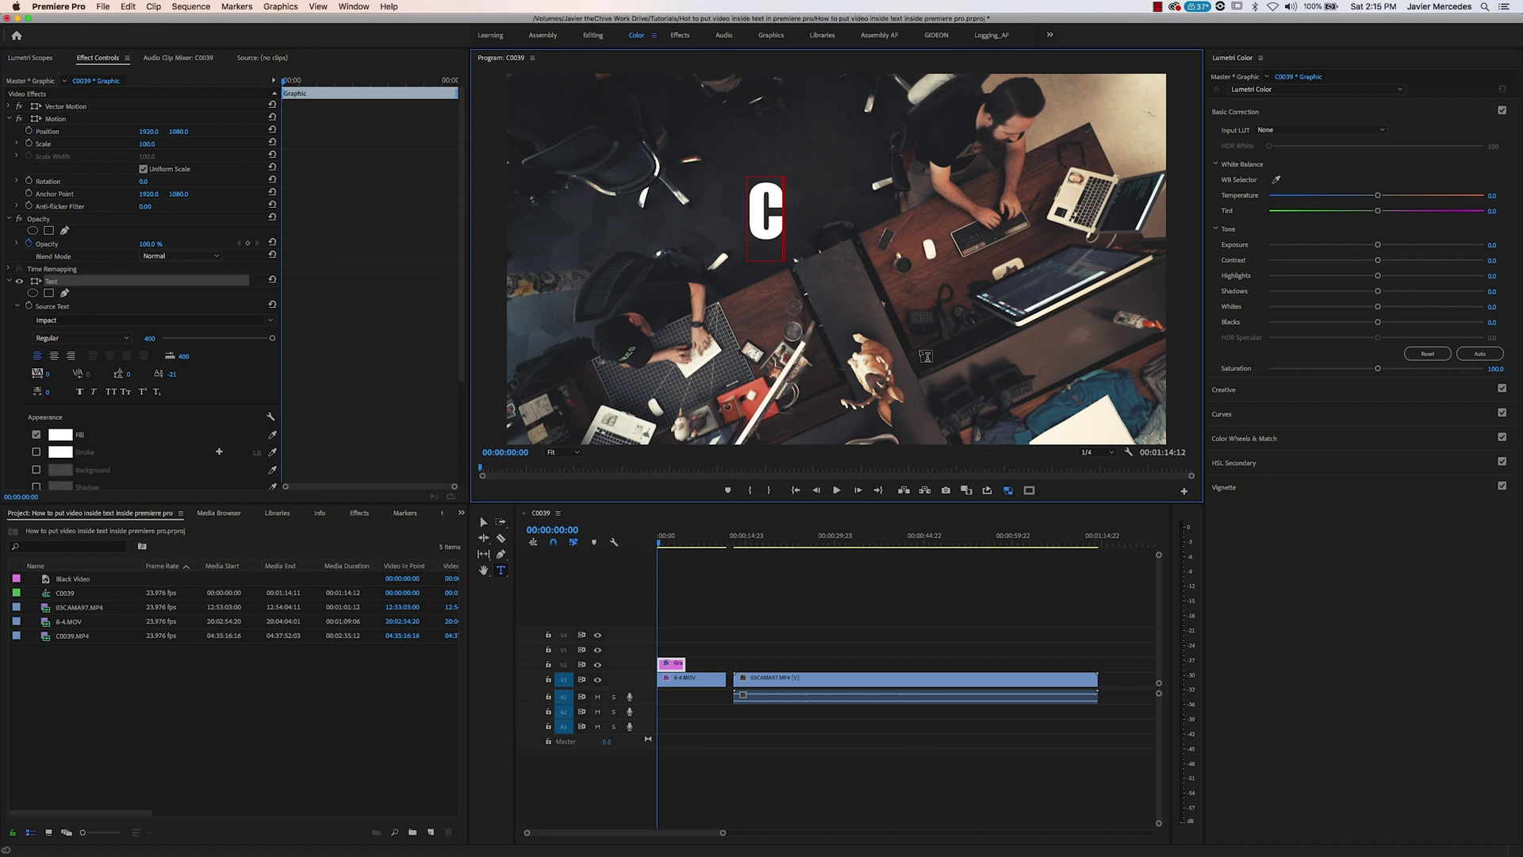
Complete the title text as 'COOL' and select the title
text(OOL)
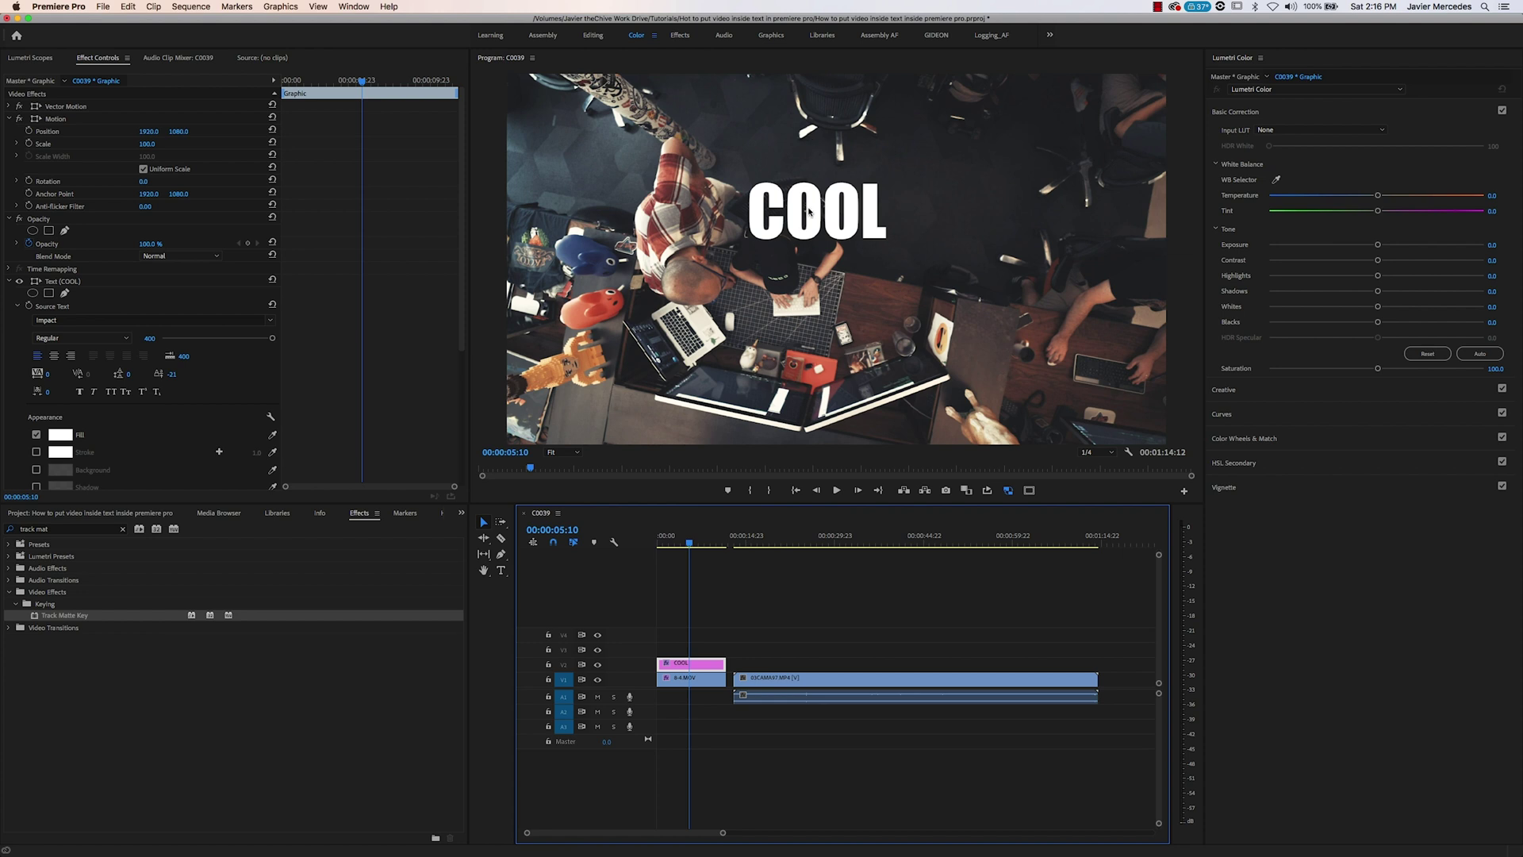
click(820, 225)
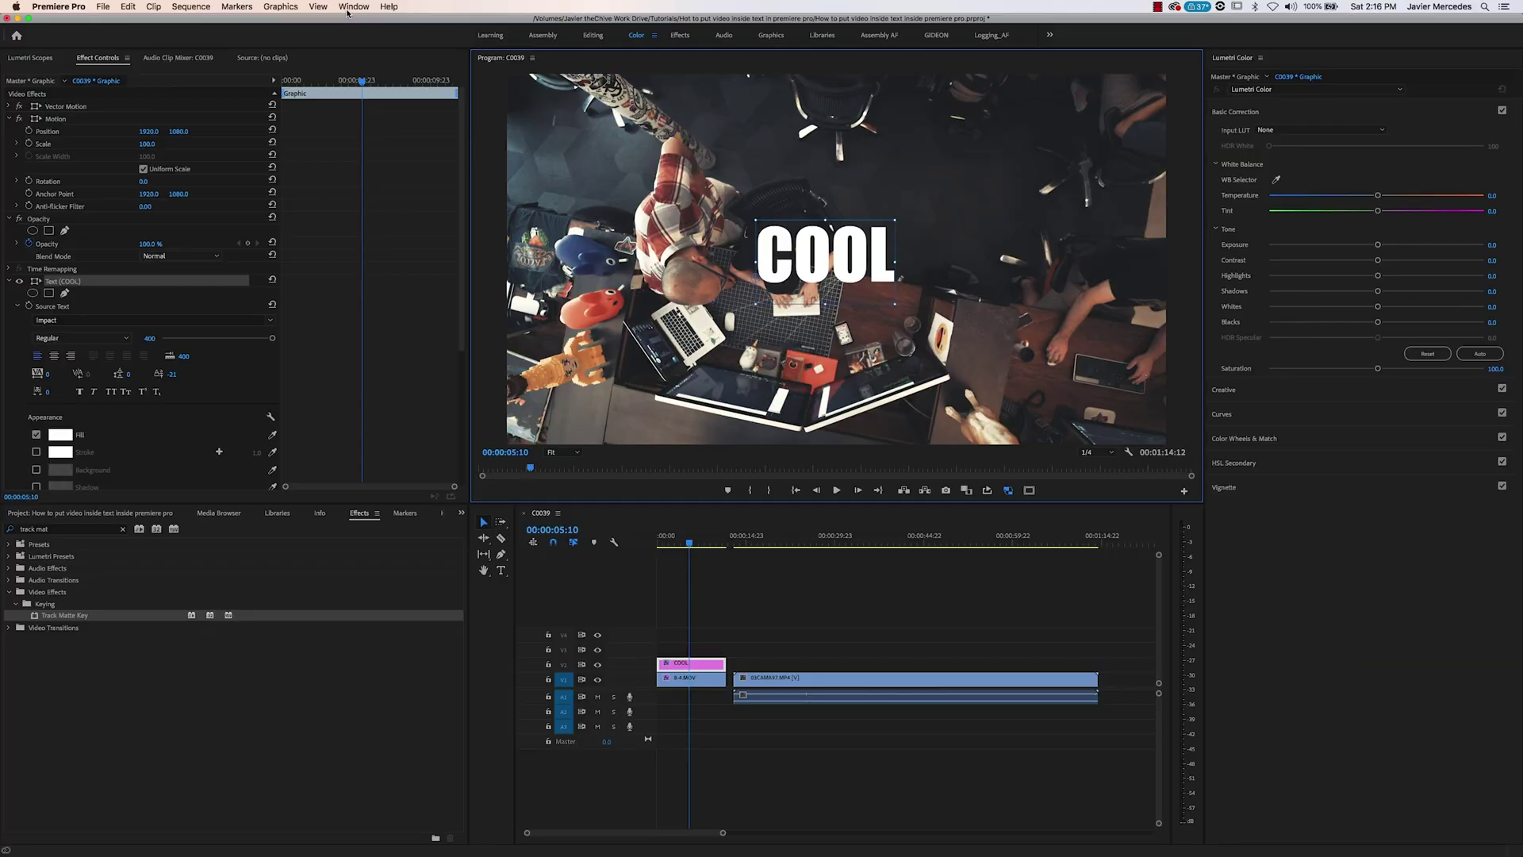
In Essential Graphics, centre the COOL title vertically and horizontally in the frame
click(349, 8)
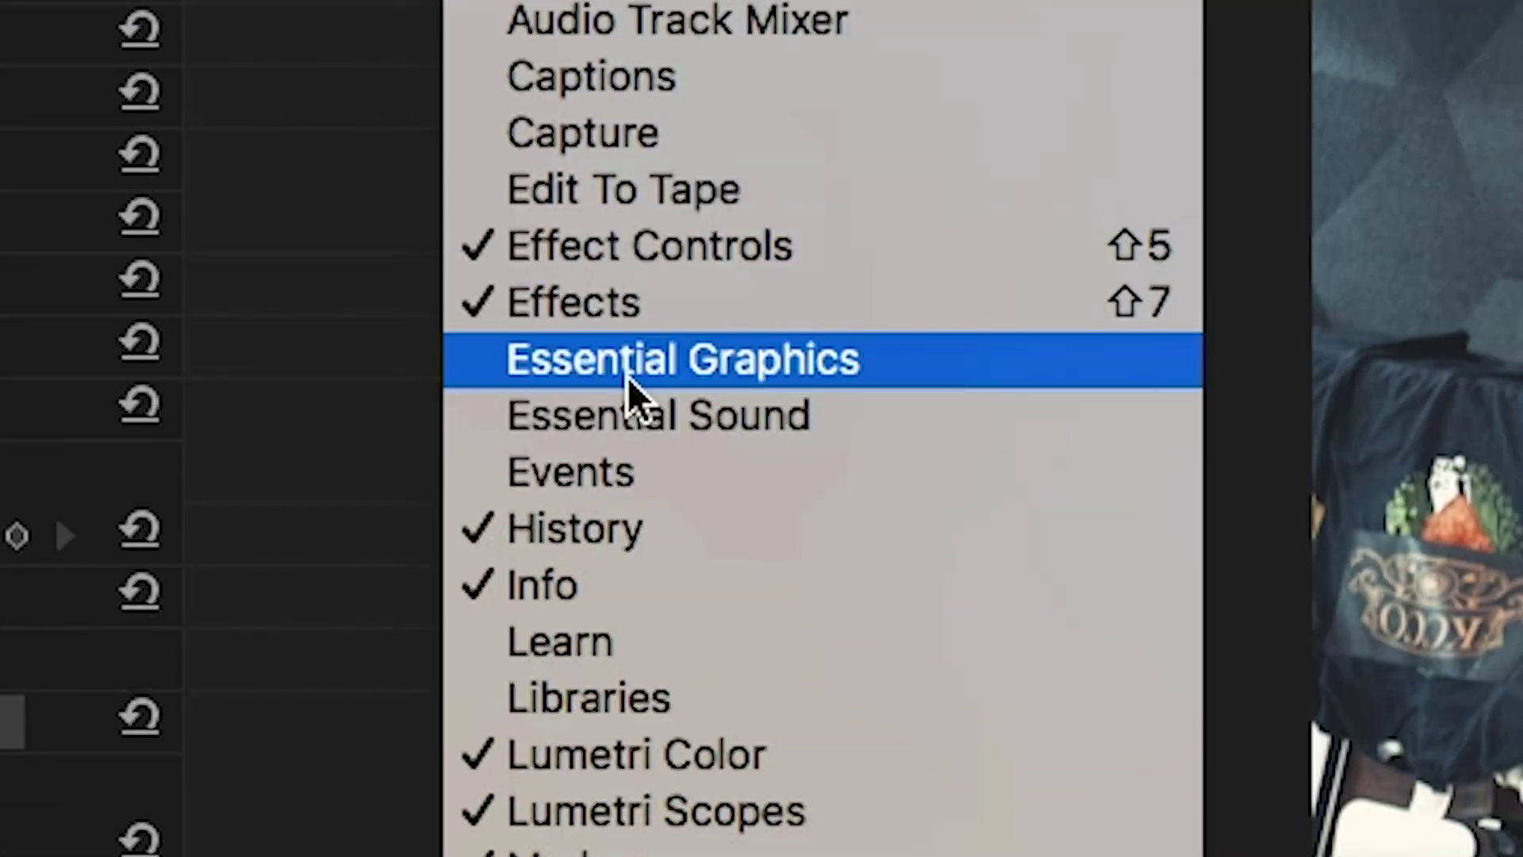
click(158, 631)
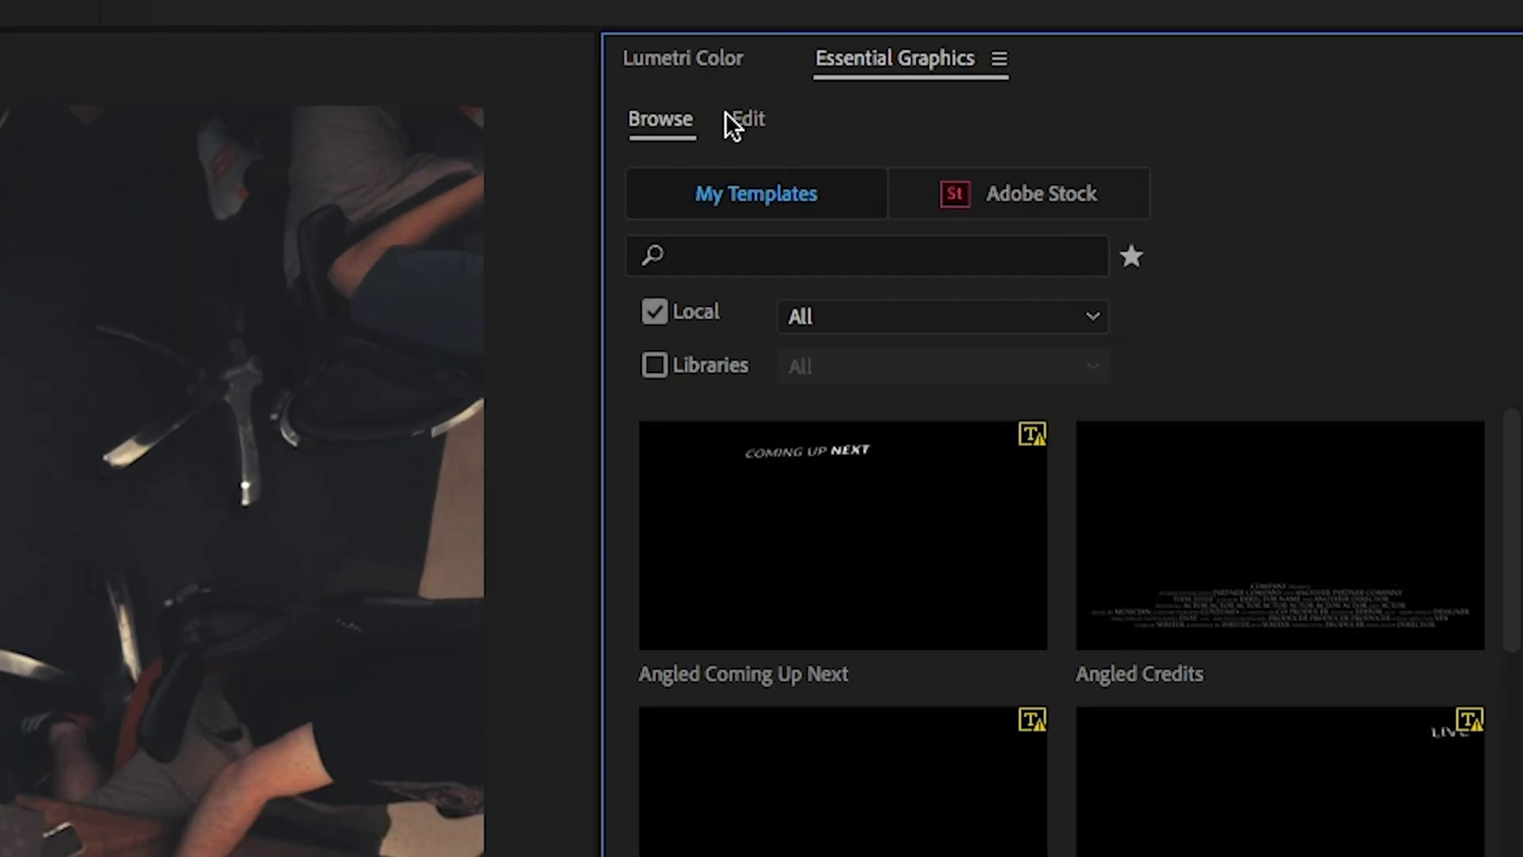
click(744, 119)
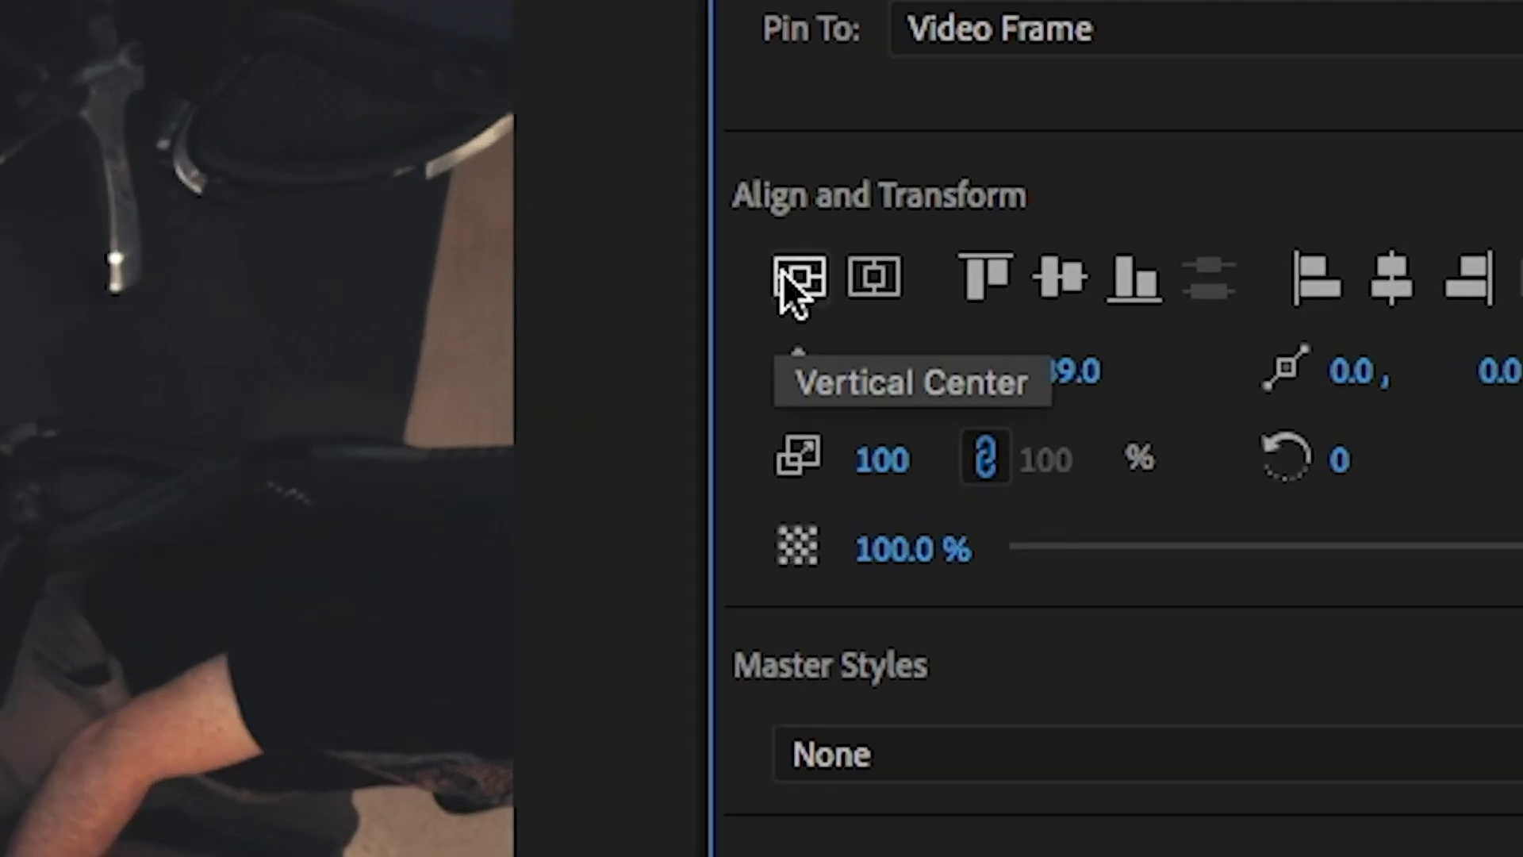
click(1010, 280)
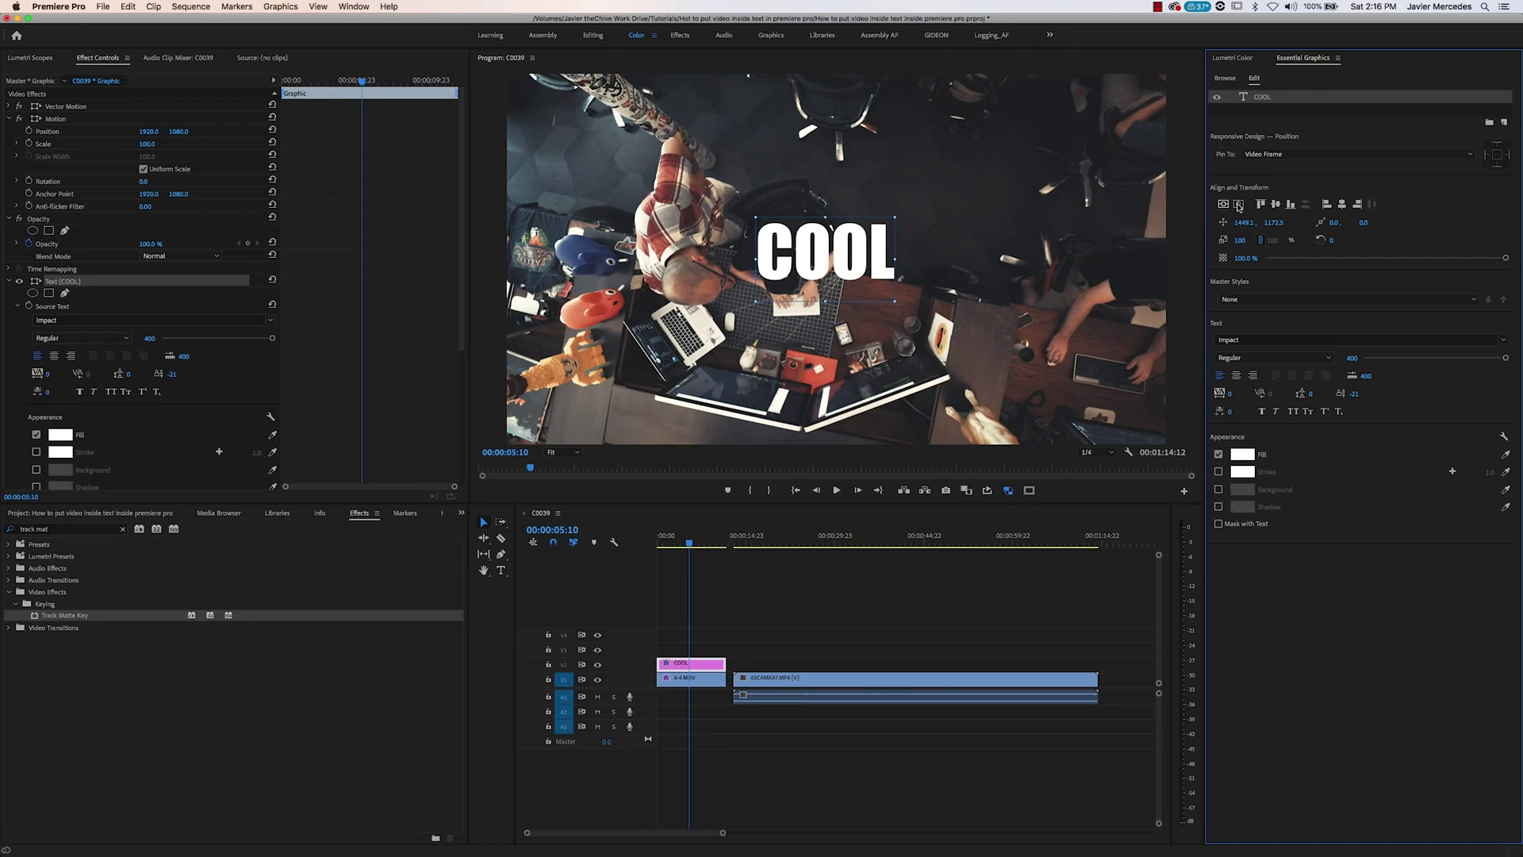
click(1239, 205)
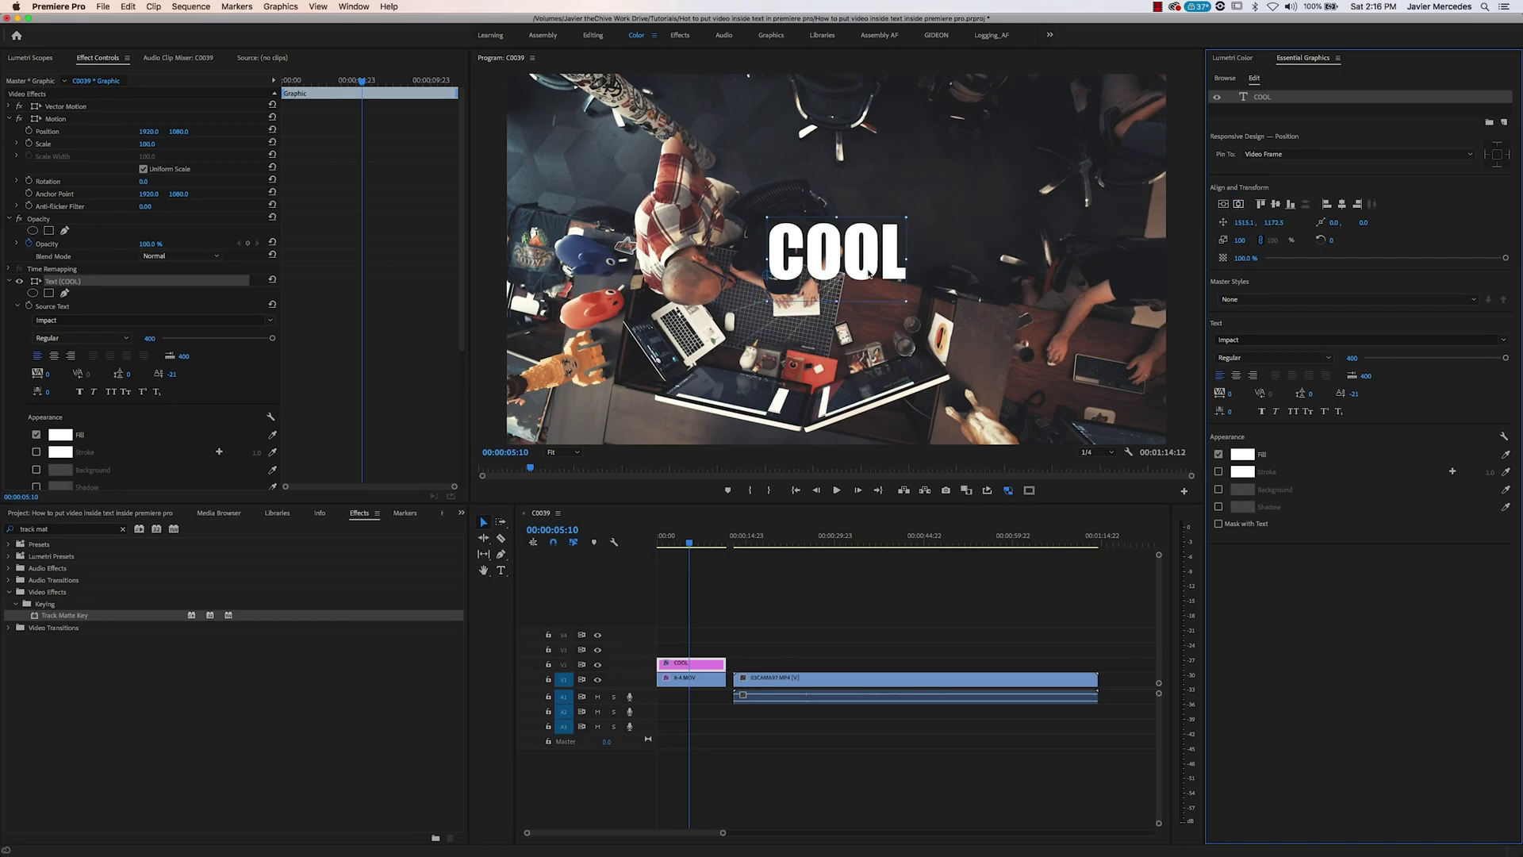
Return the title to frame centre and scale it up to about 408
drag(869, 274, 805, 230)
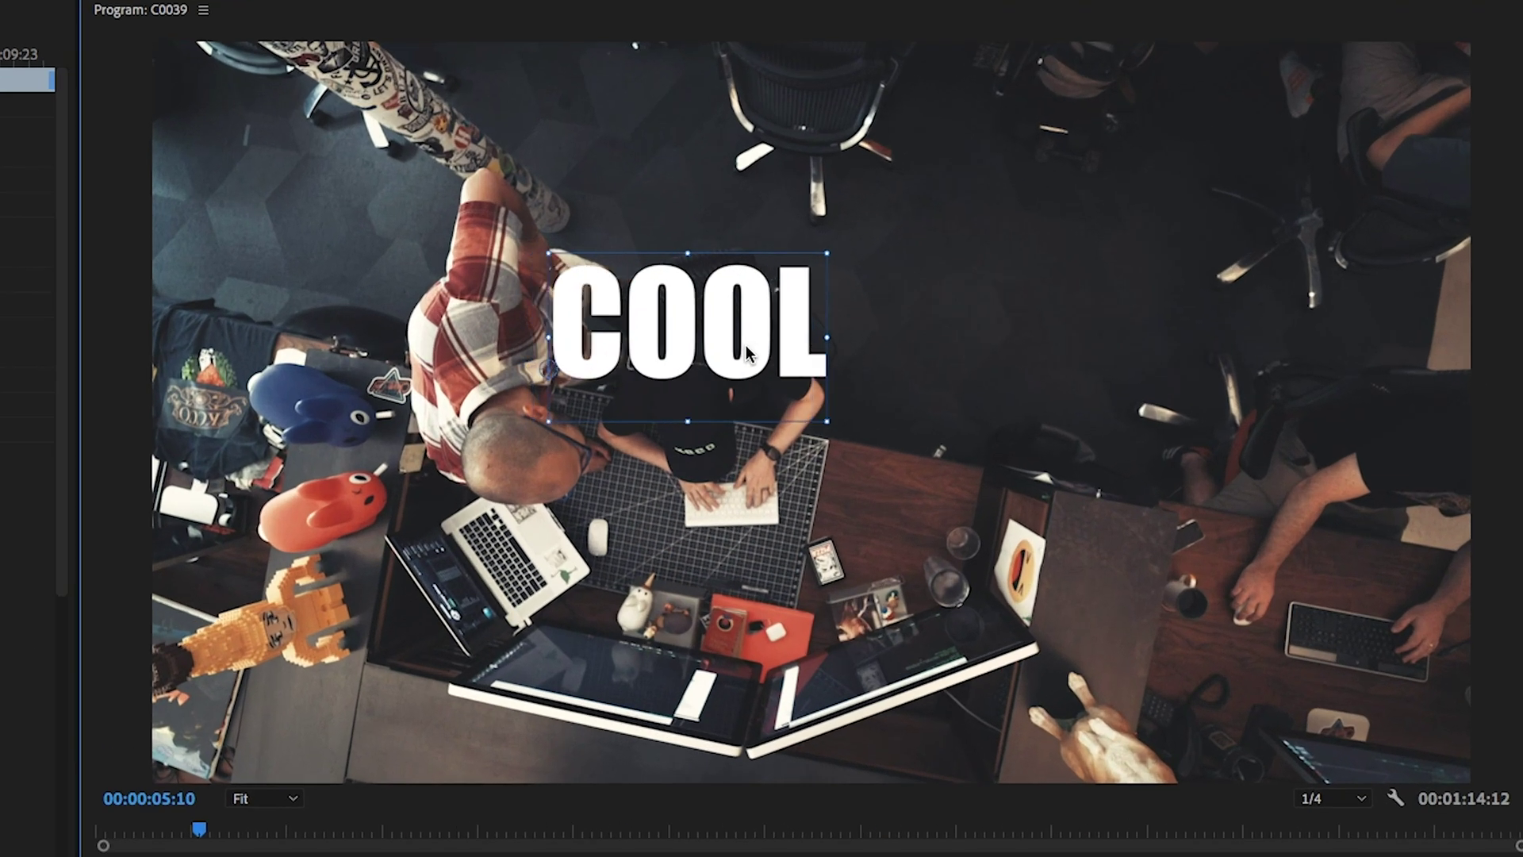
drag(747, 353, 872, 432)
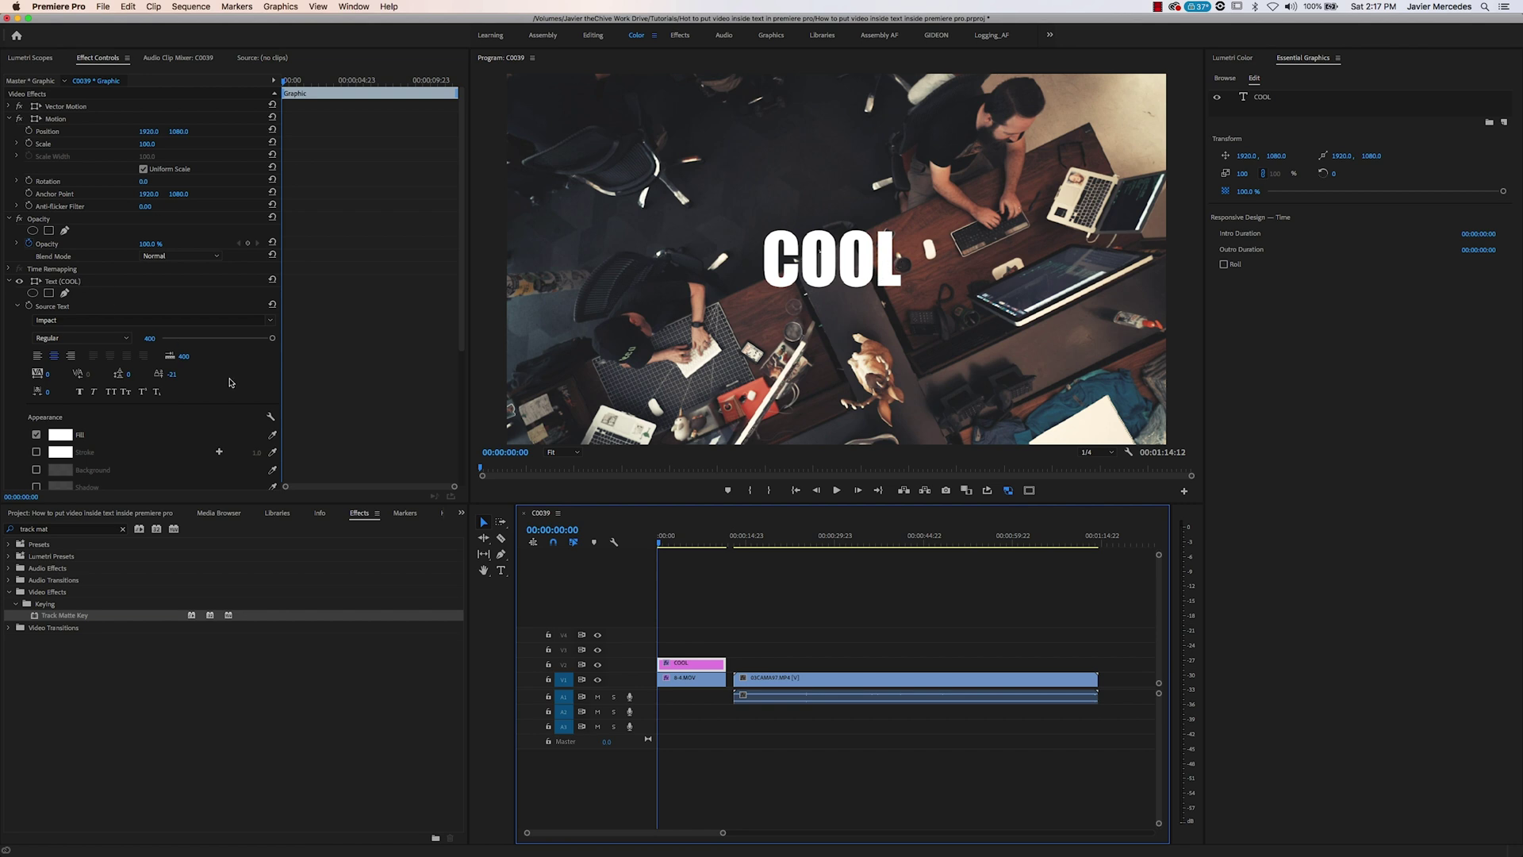
scroll(222, 421, down, 5)
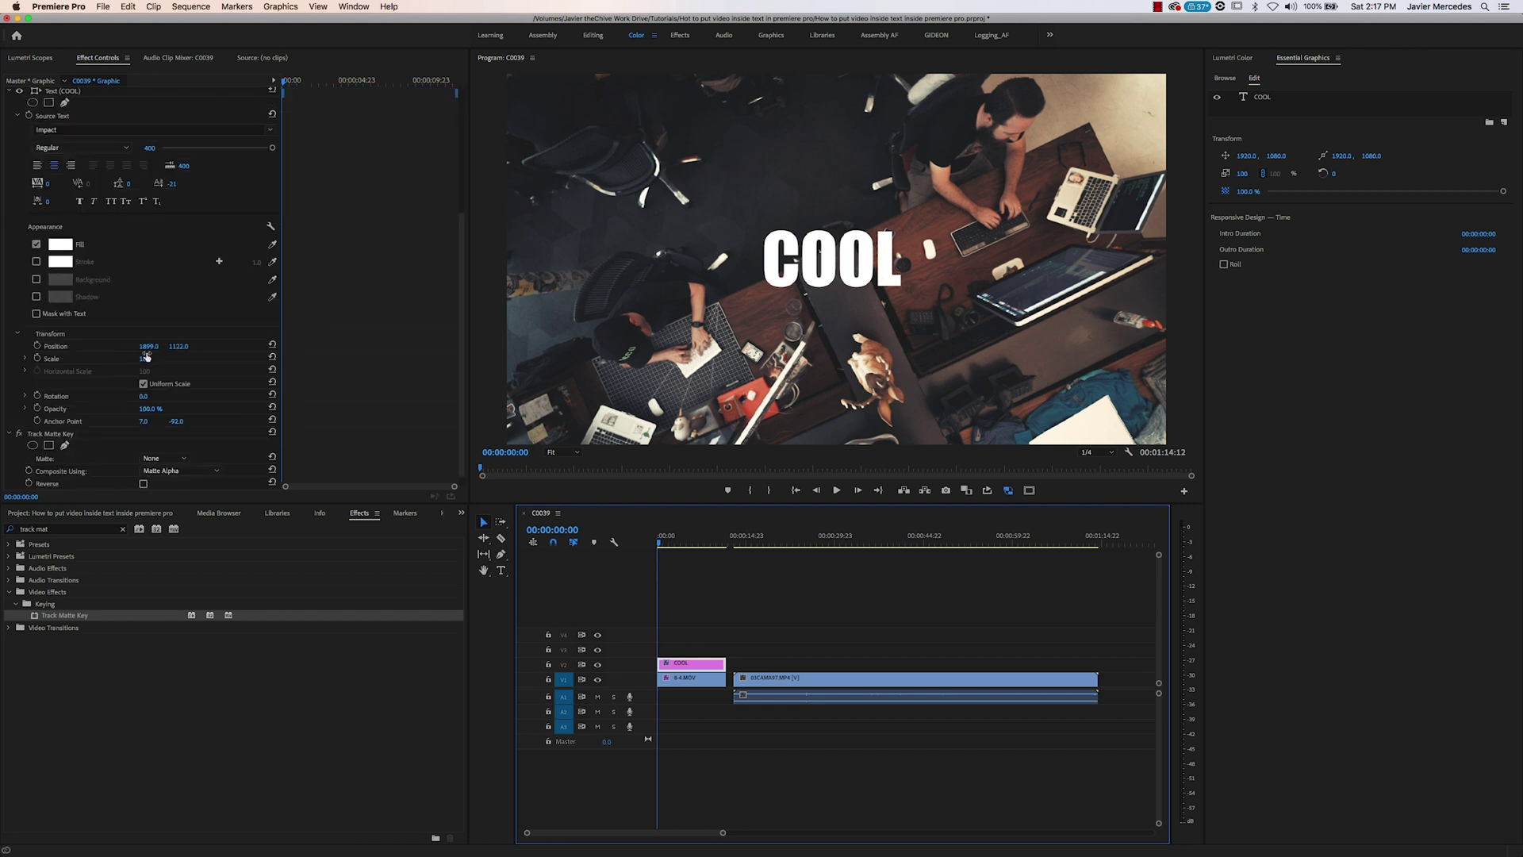
drag(146, 357, 215, 346)
Find the Track Matte Key effect by searching 'track' and apply it to 8-4.MOV
click(671, 706)
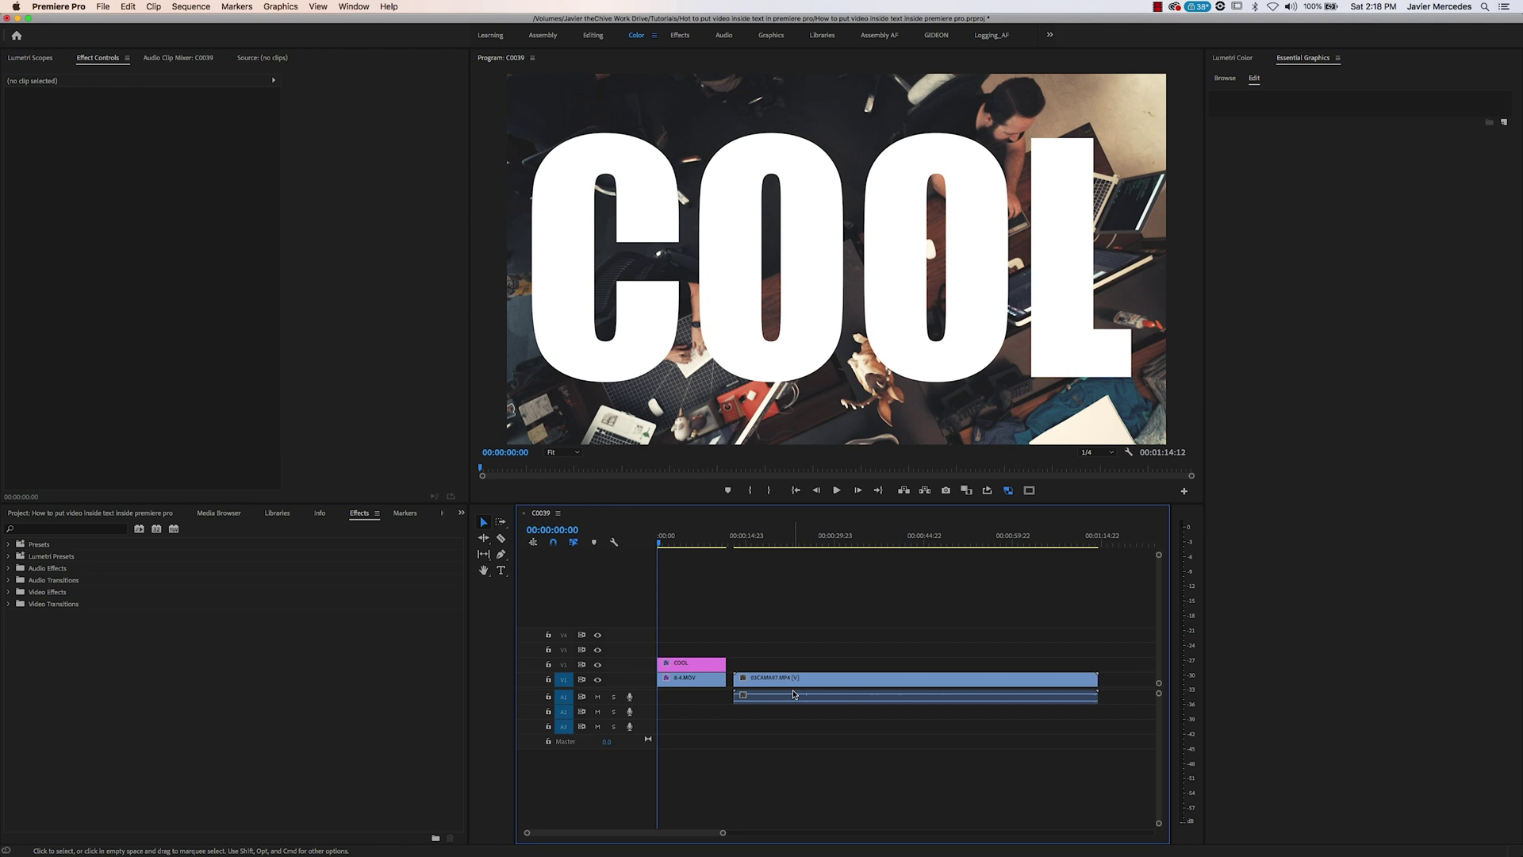
key(shift+7)
click(103, 529)
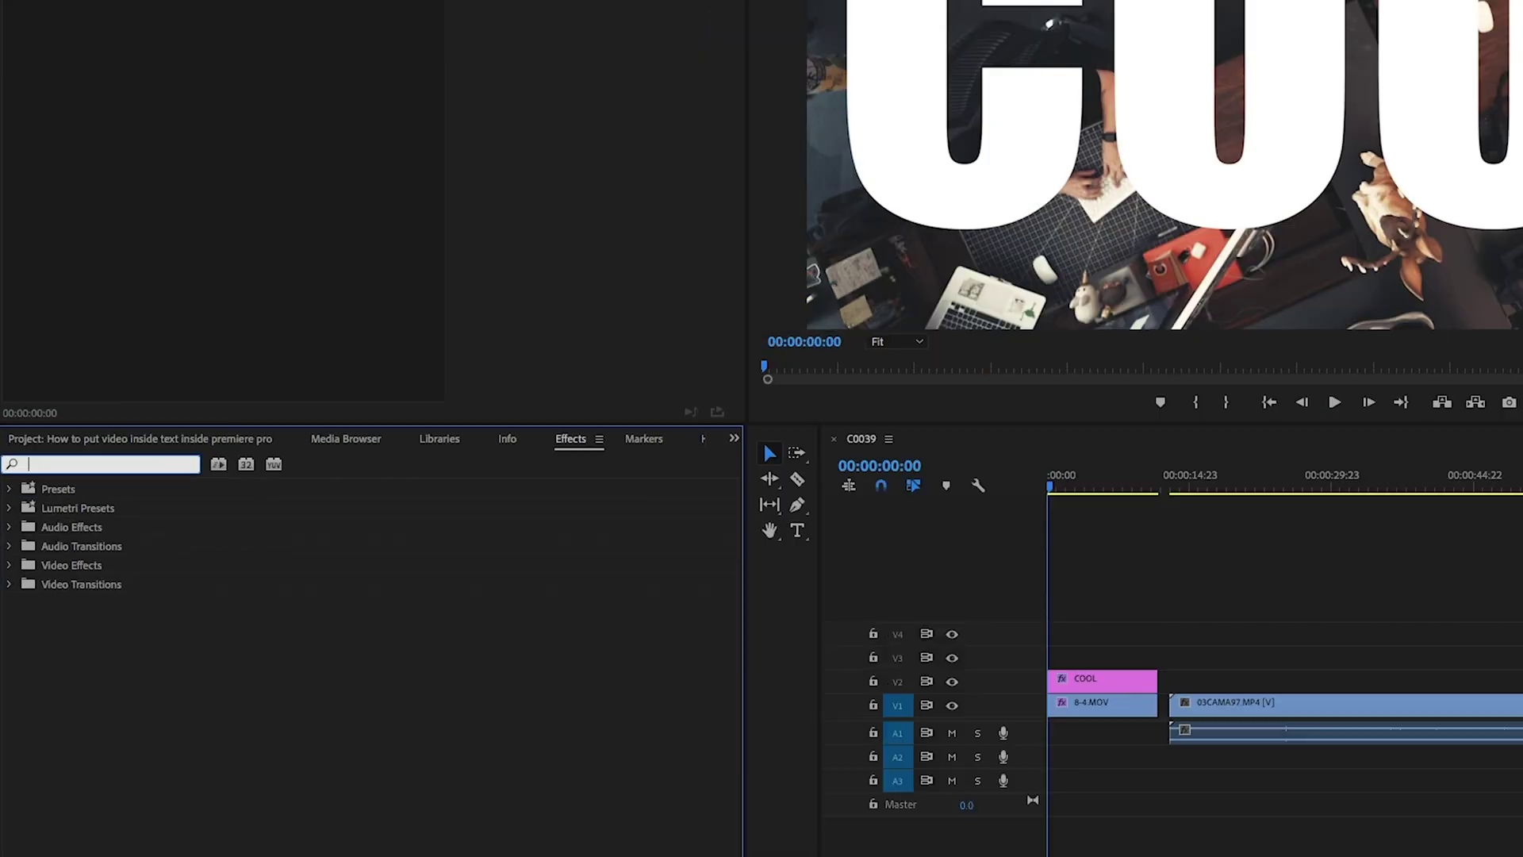
text(track)
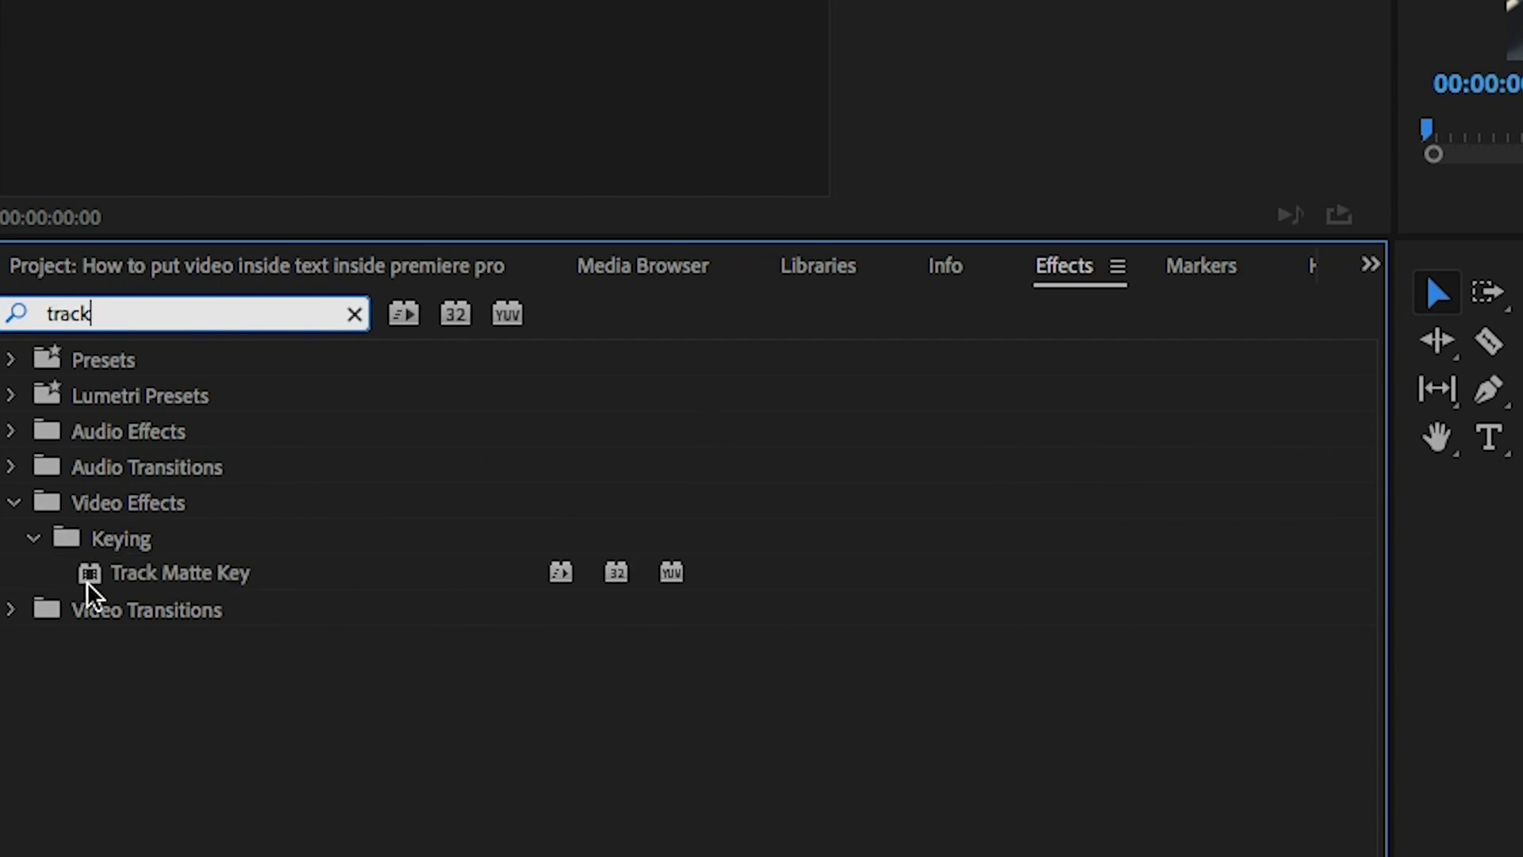
drag(167, 583, 1038, 614)
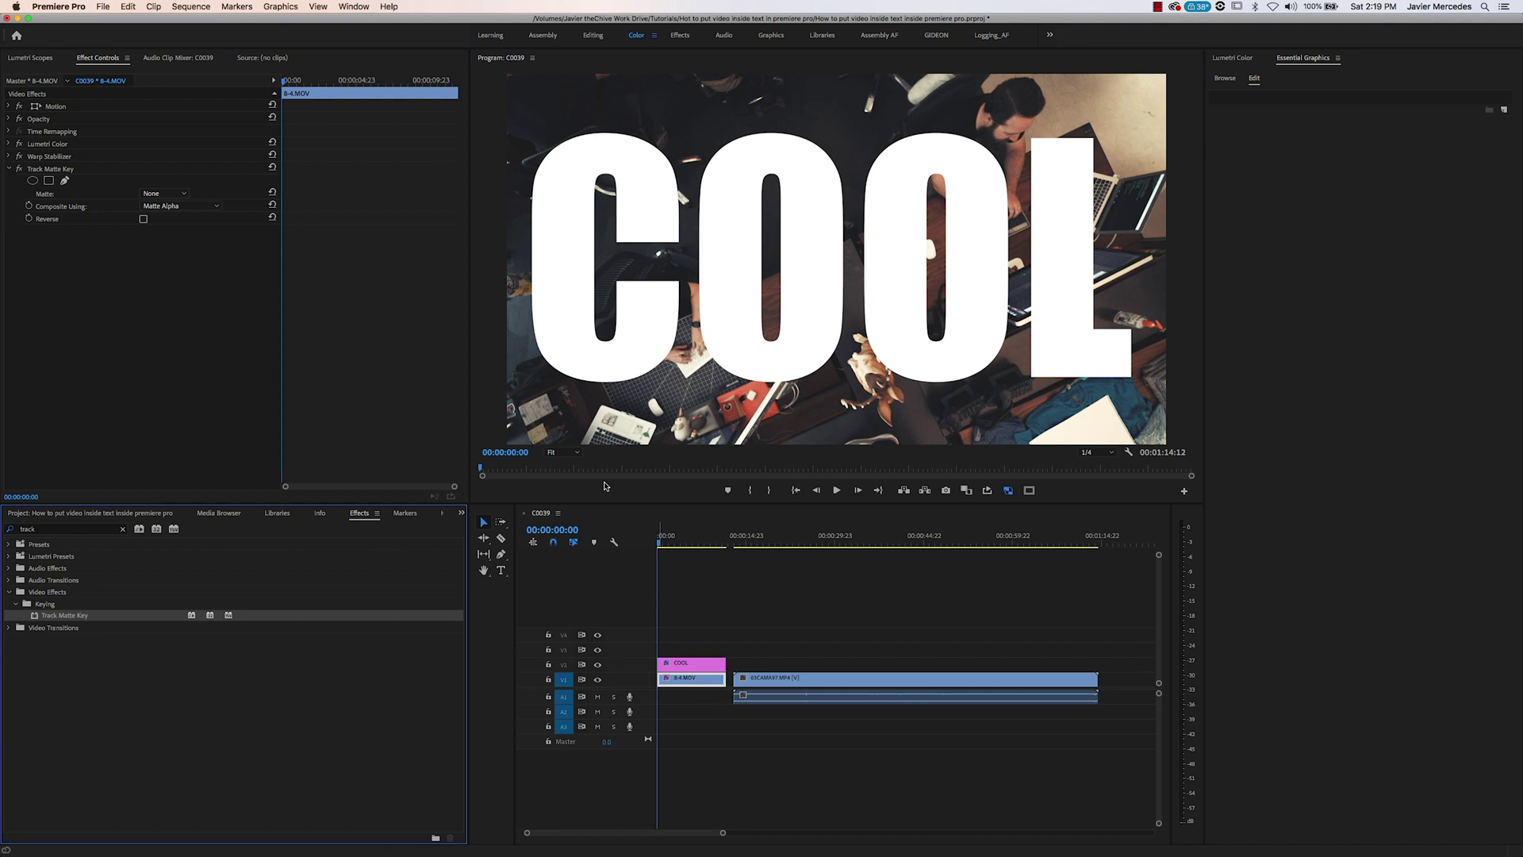
Set the Track Matte Key matte to Video 2 and play the preview
click(185, 194)
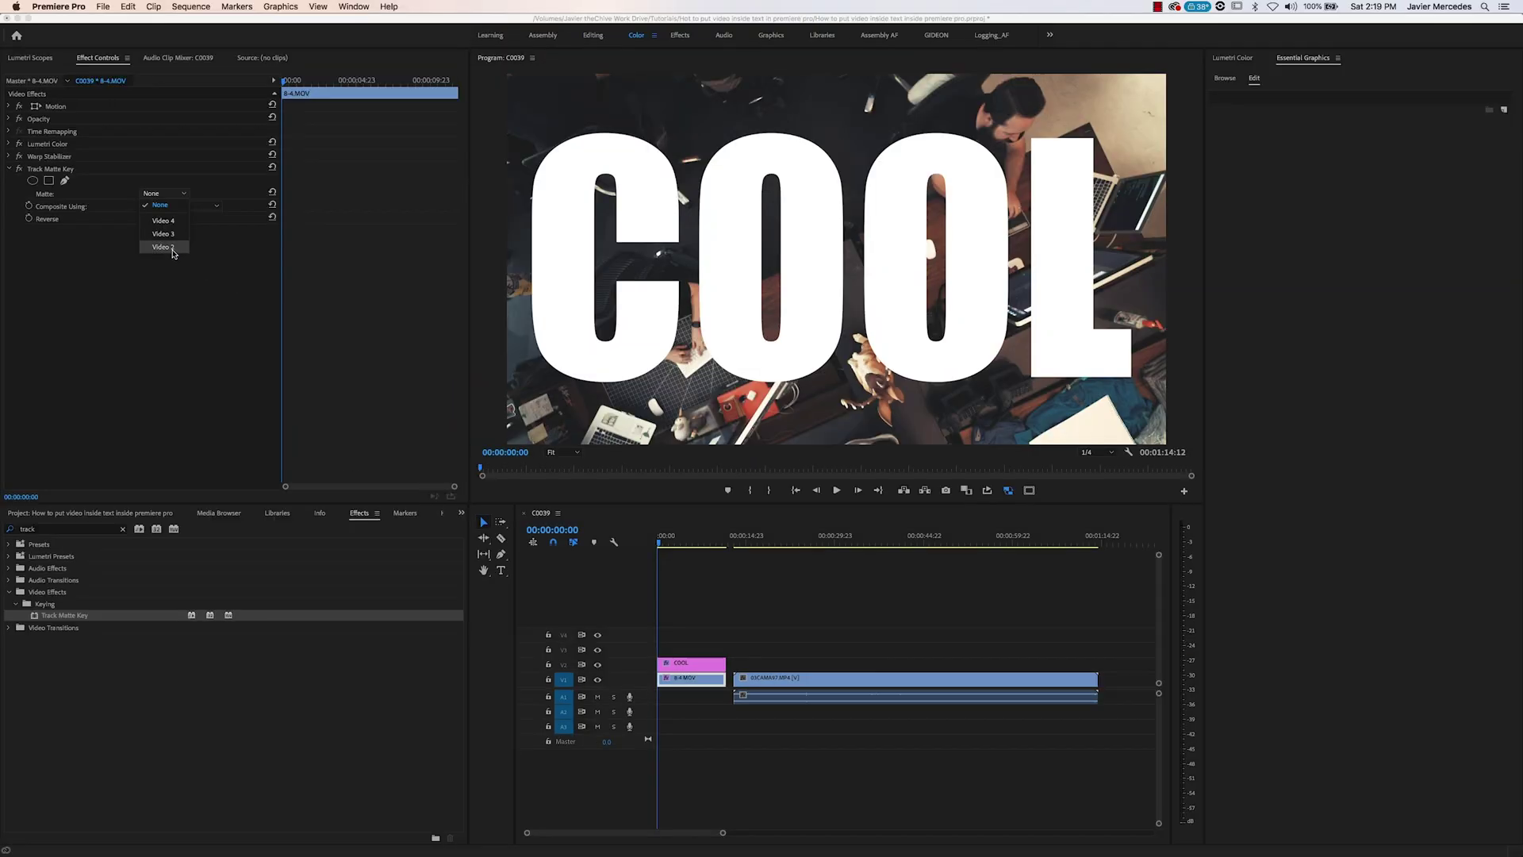
click(163, 247)
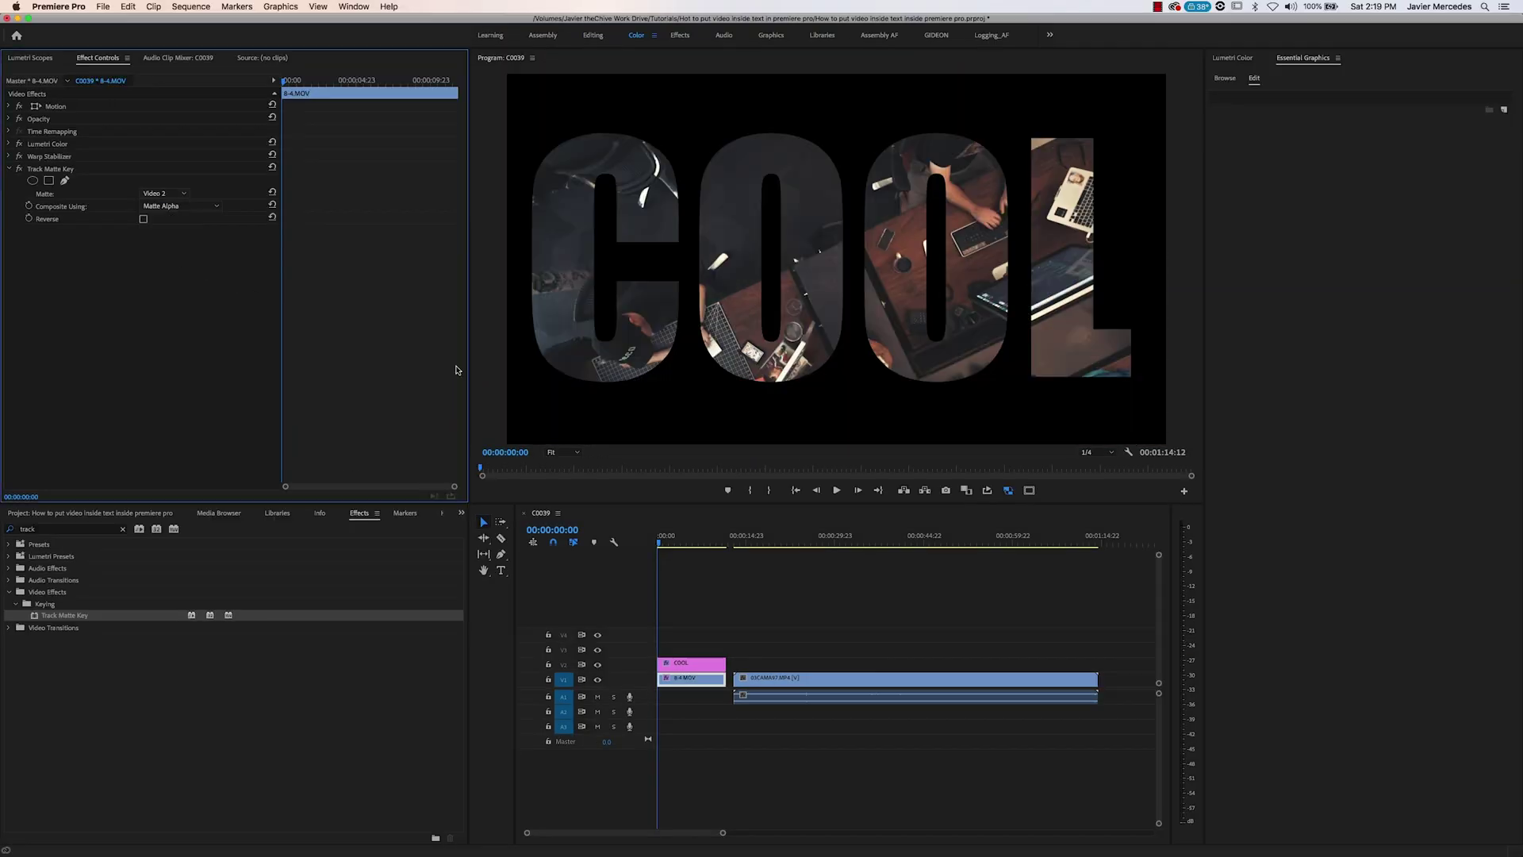
key(space)
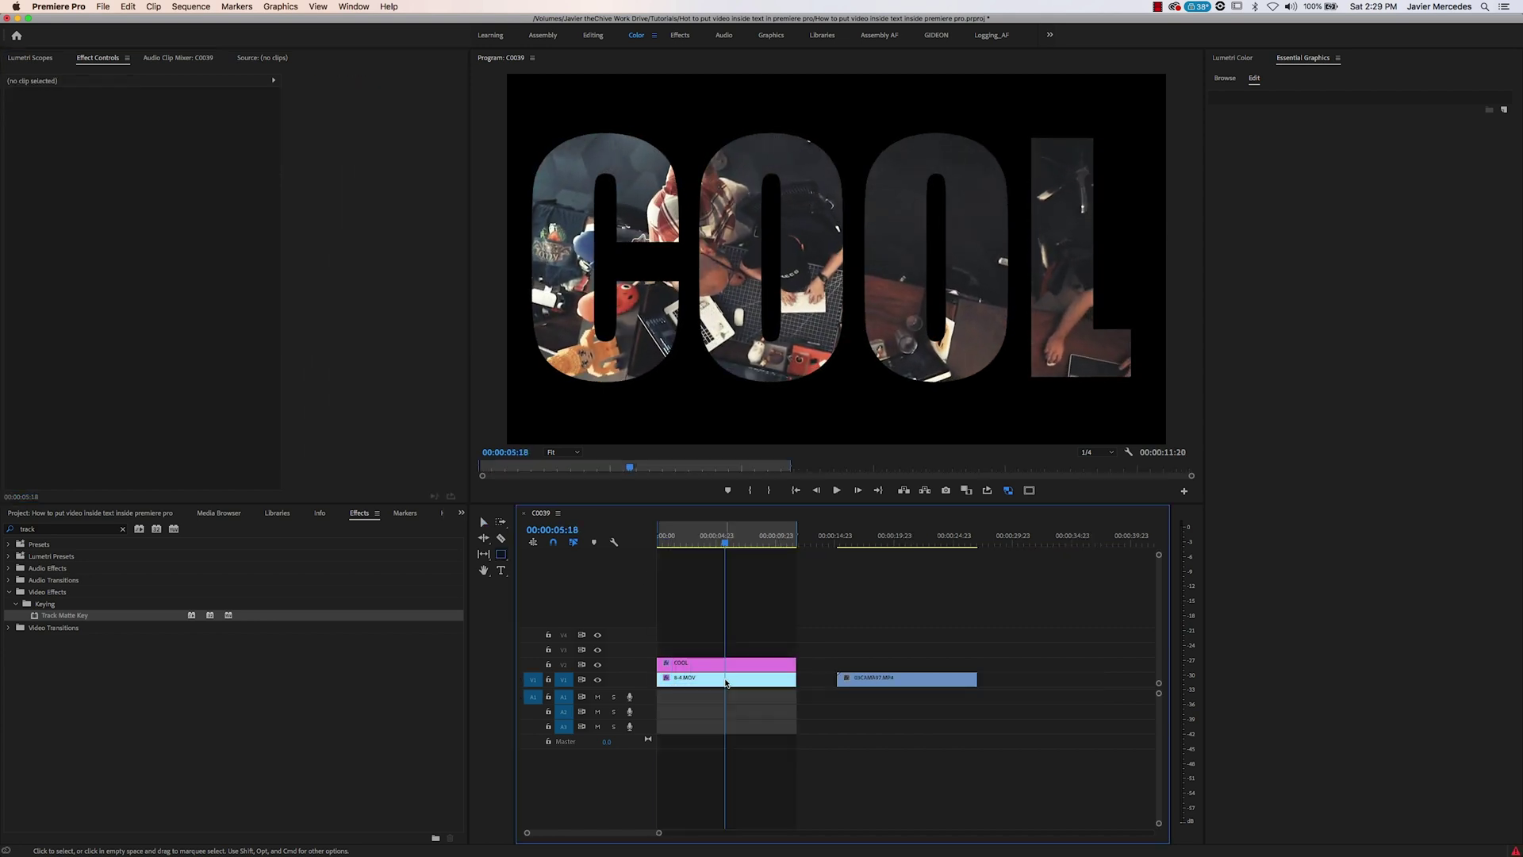
Move the COOL title and 8-4.MOV clips up to higher video tracks
click(723, 678)
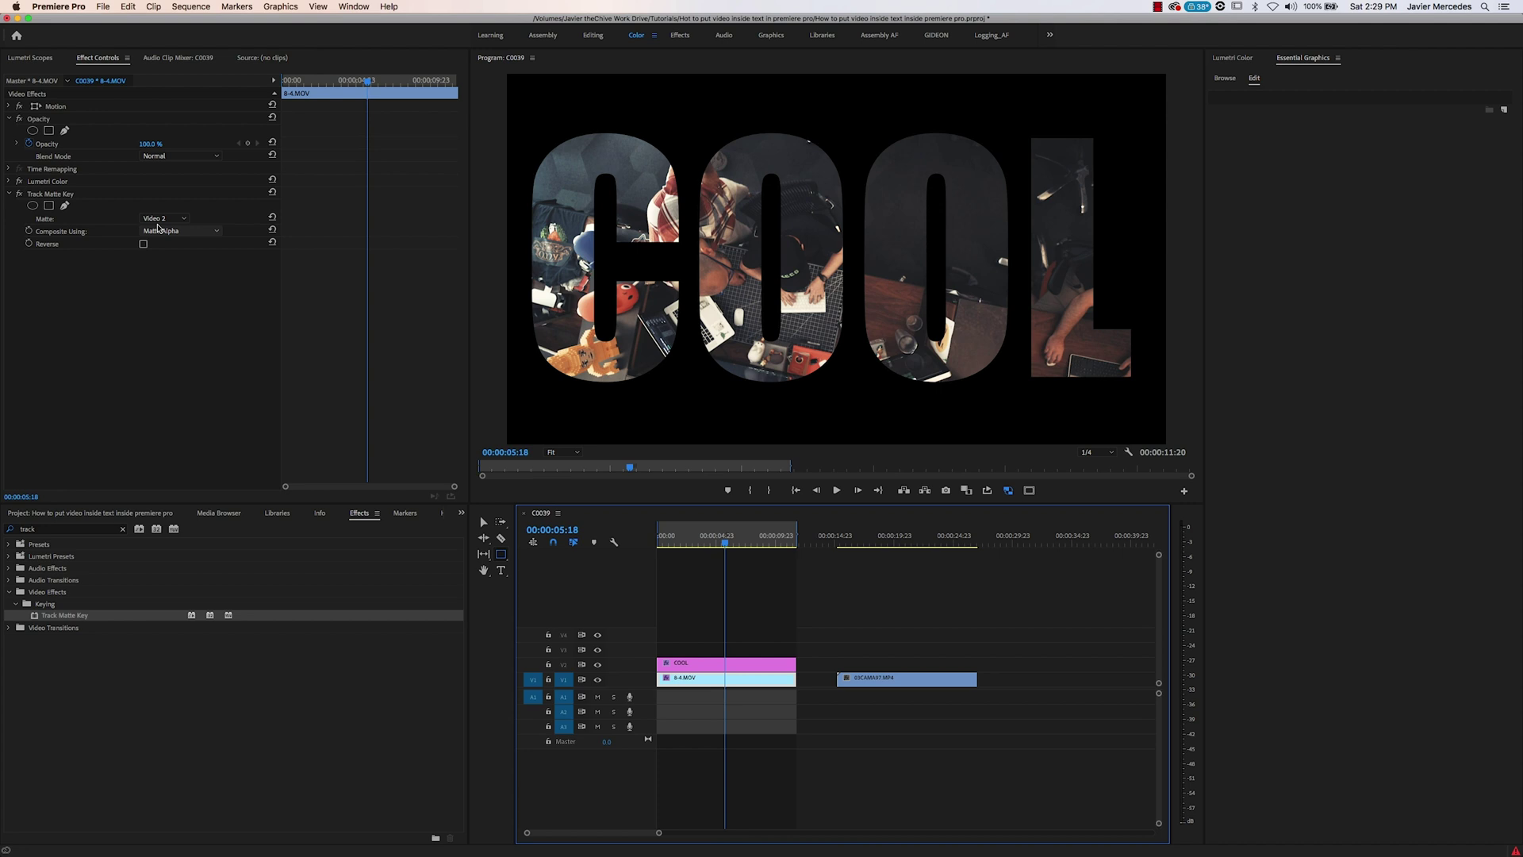
drag(786, 695, 740, 579)
key(alt+Up)
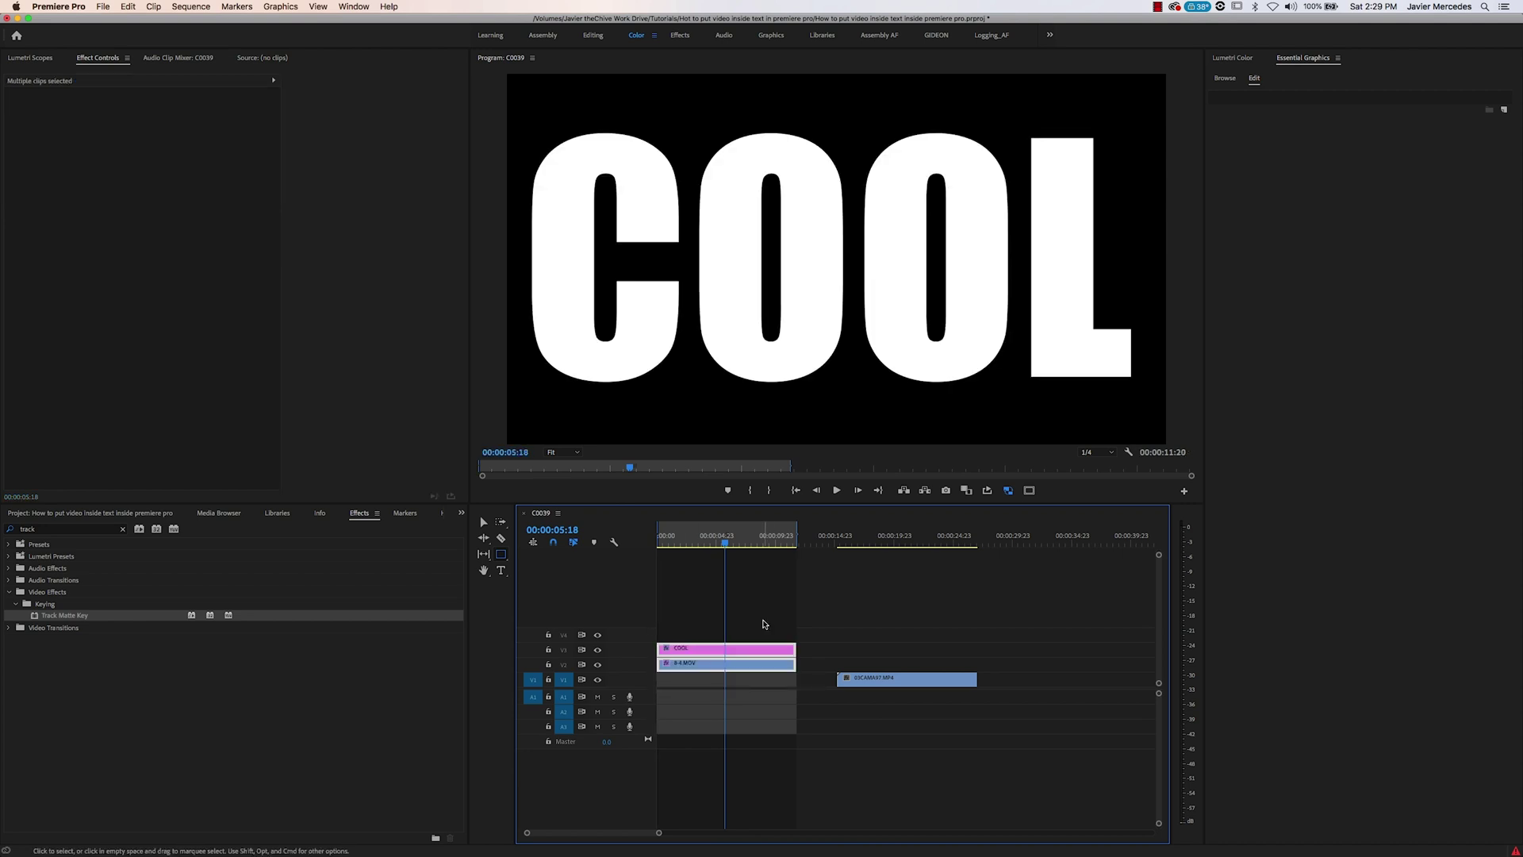
click(740, 579)
click(726, 664)
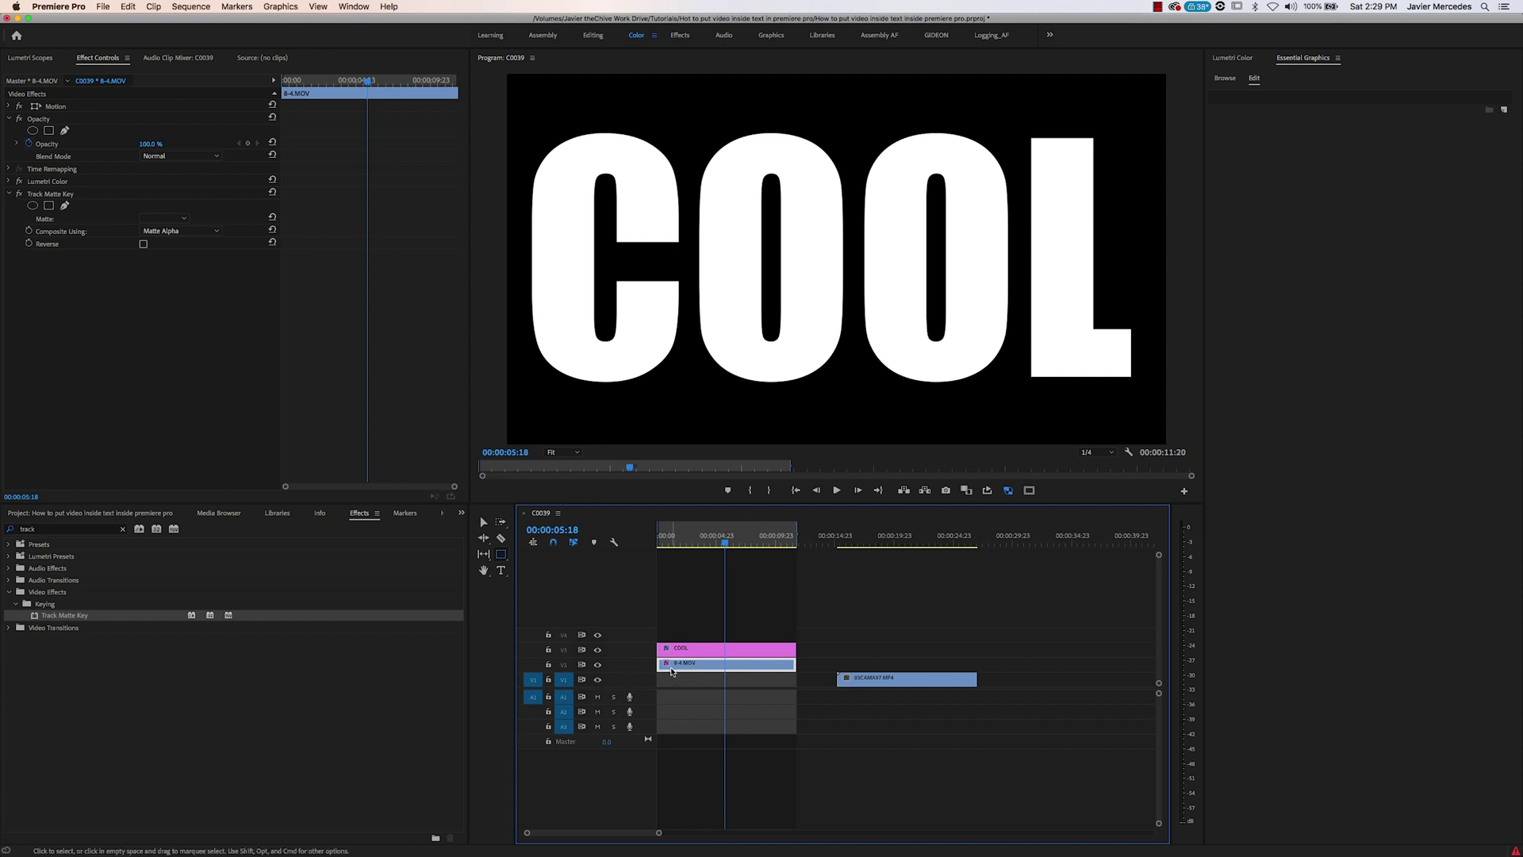
drag(766, 618, 743, 641)
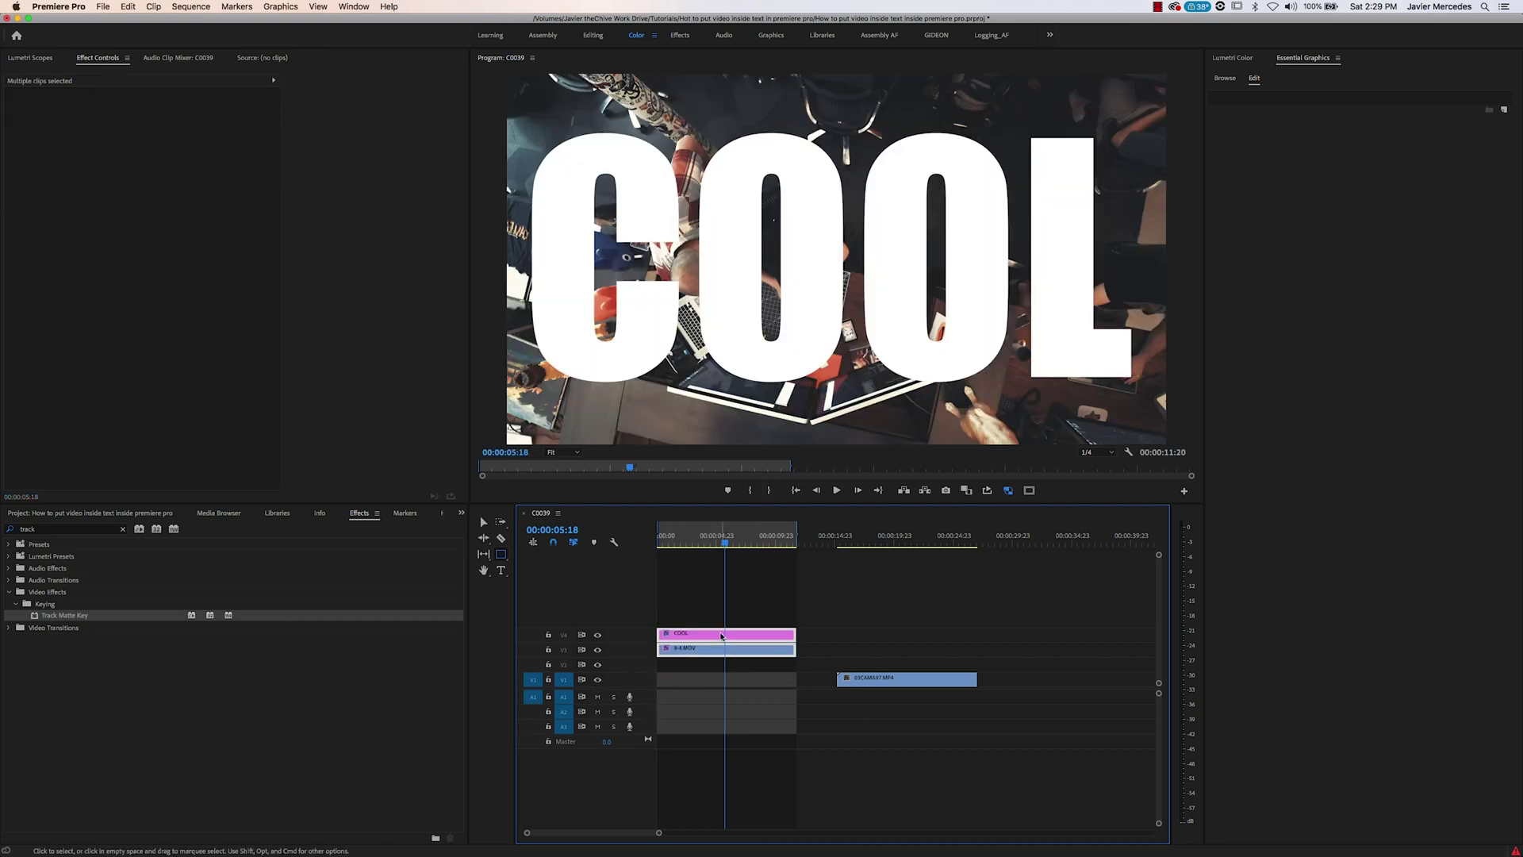
key(super+shift+a)
Set 8-4.MOV's Track Matte Key matte to Video 4 and preview the masked text
click(739, 654)
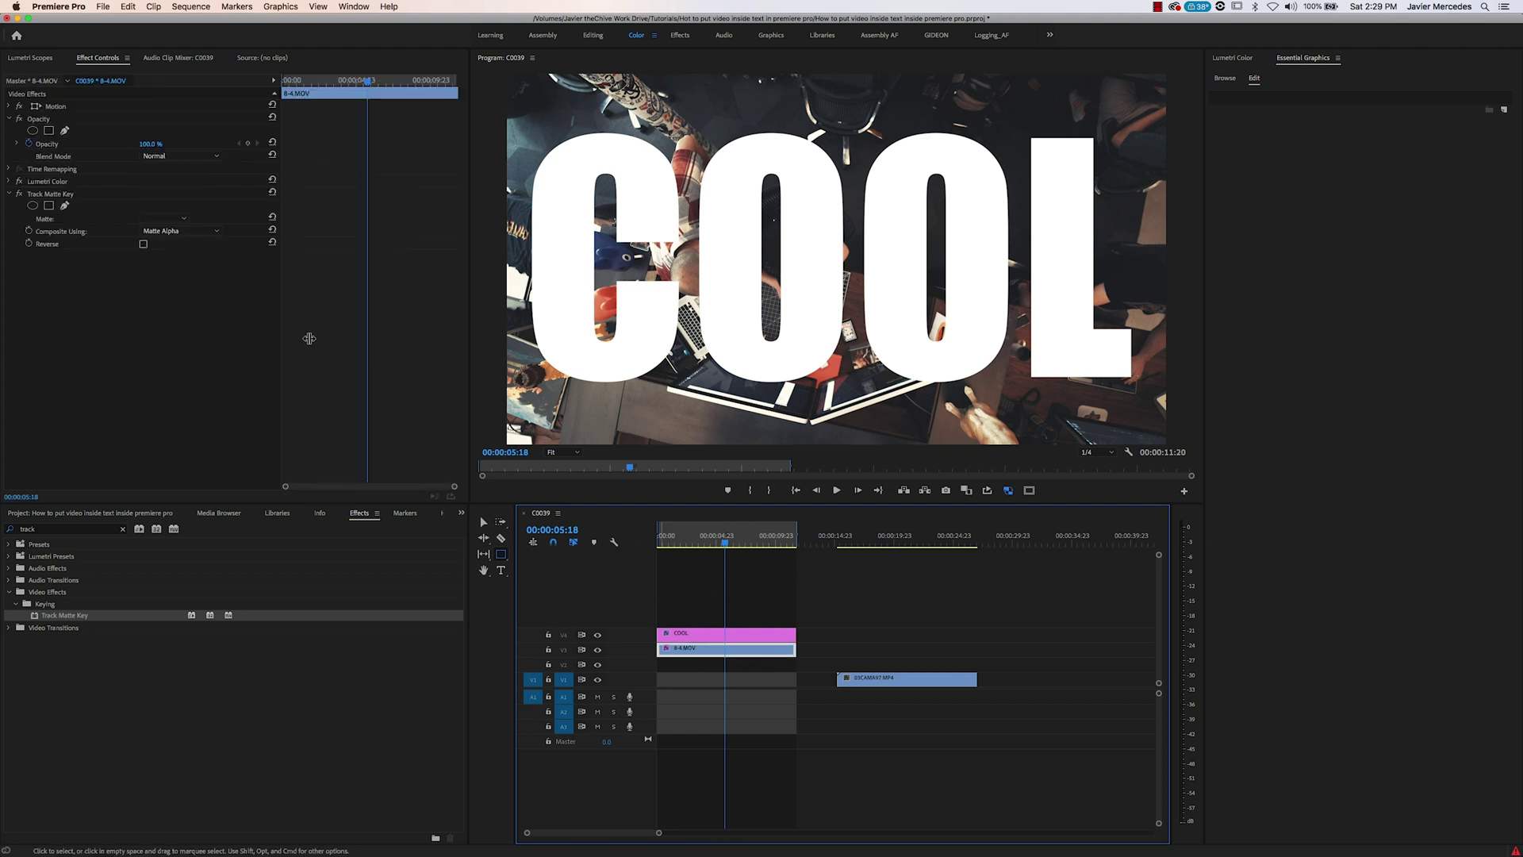
click(178, 216)
click(164, 246)
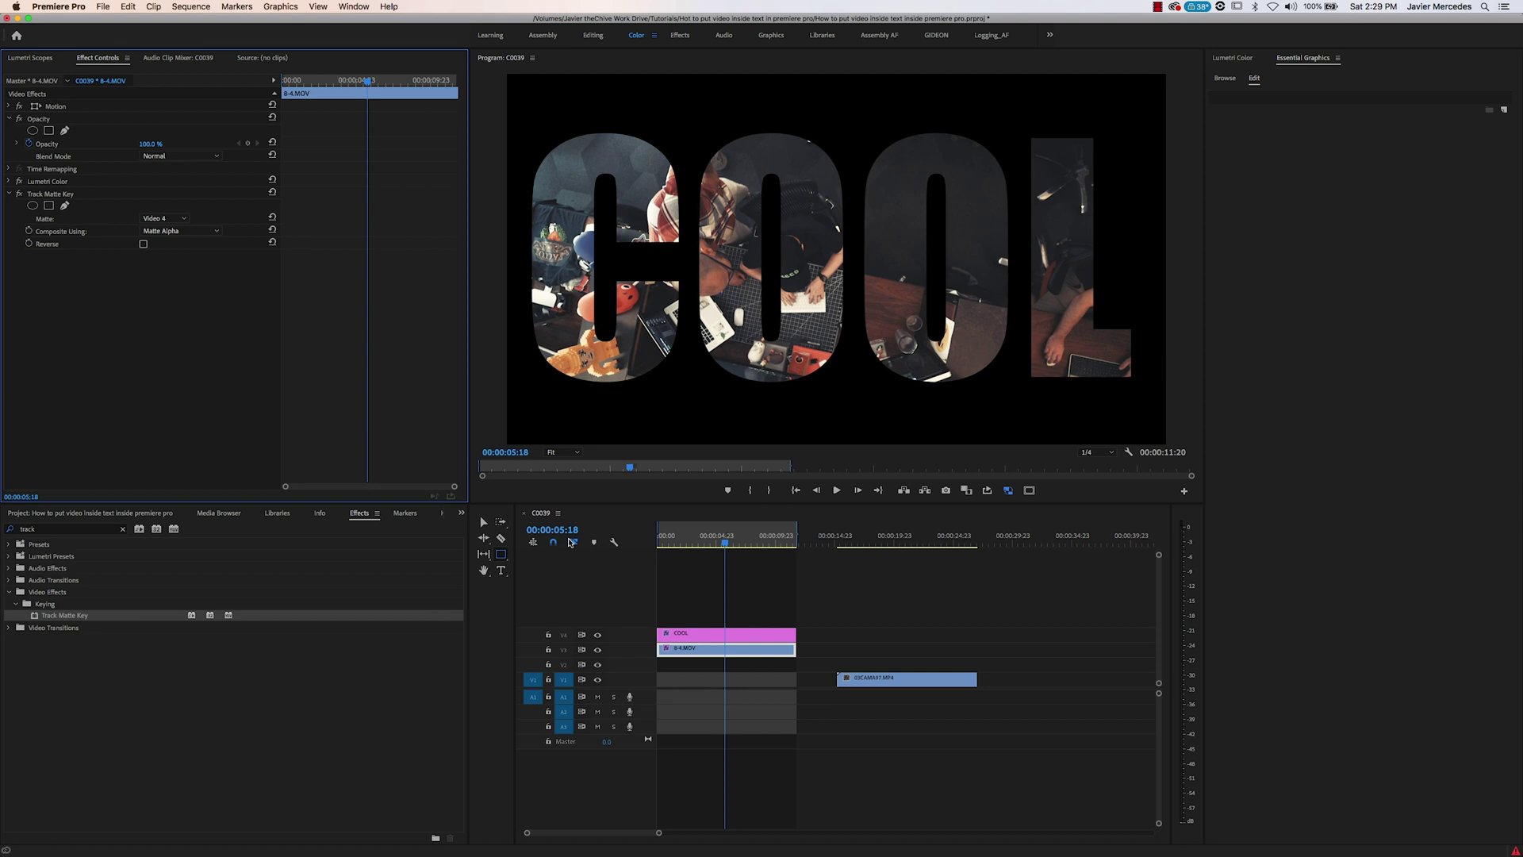
click(716, 637)
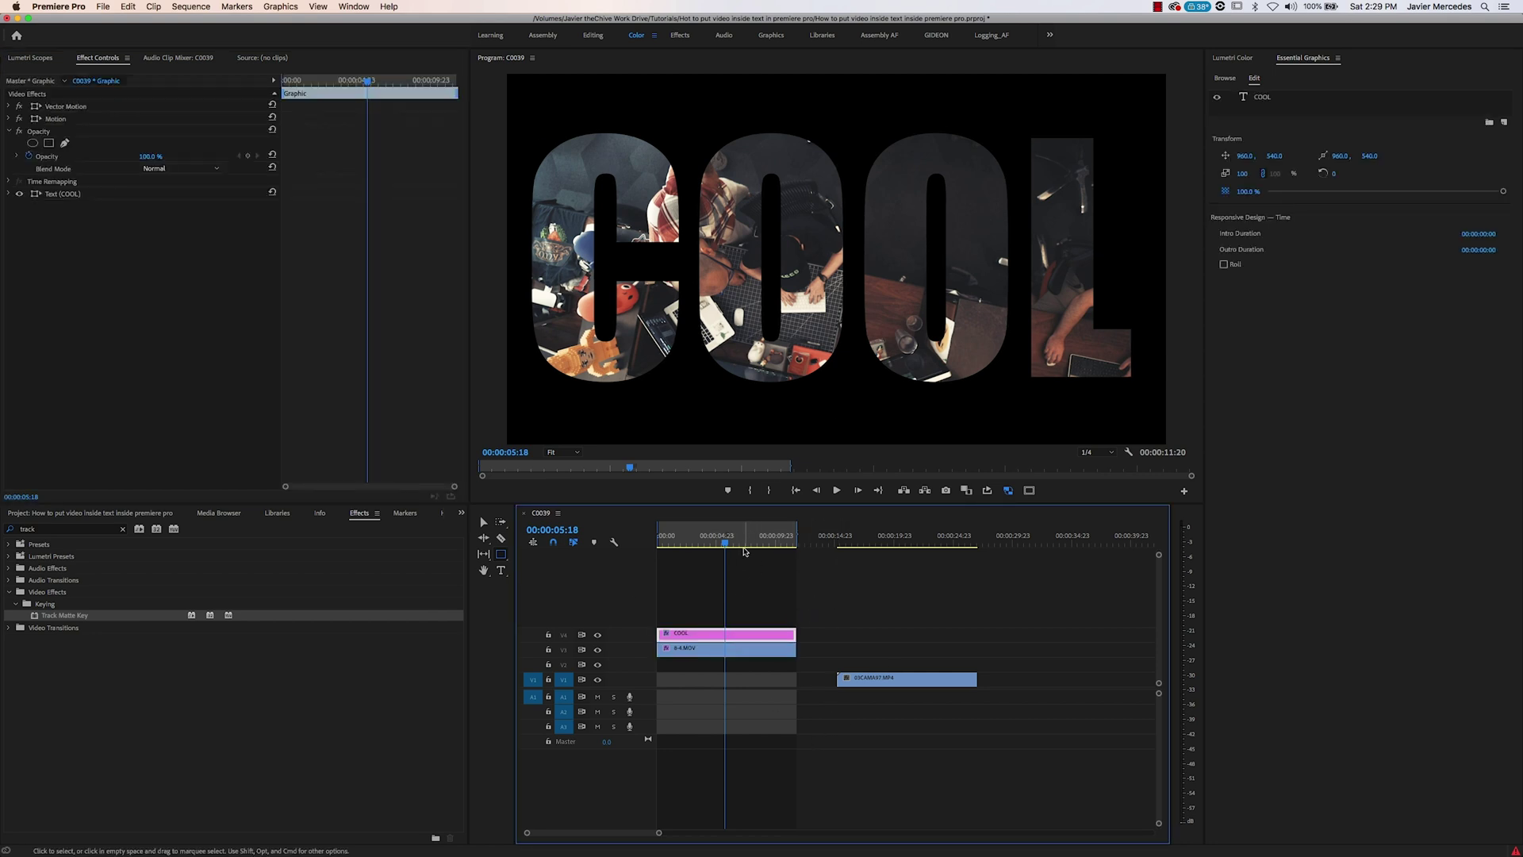
key(space)
click(736, 639)
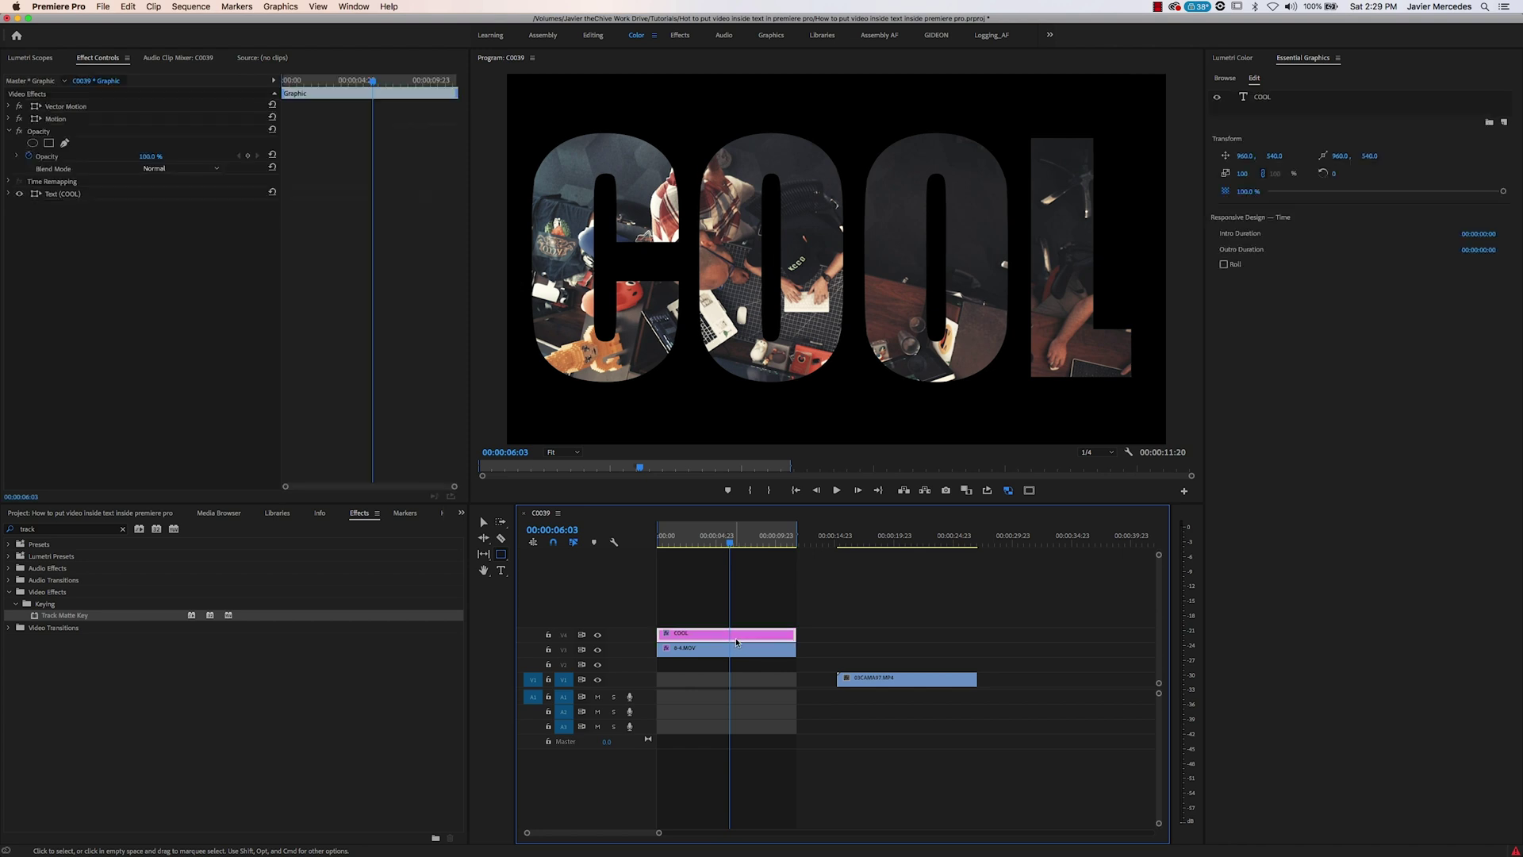
Deselect the title and view the thumbs-up image in Photoshop before returning to Premiere Pro
mouse_move(464, 846)
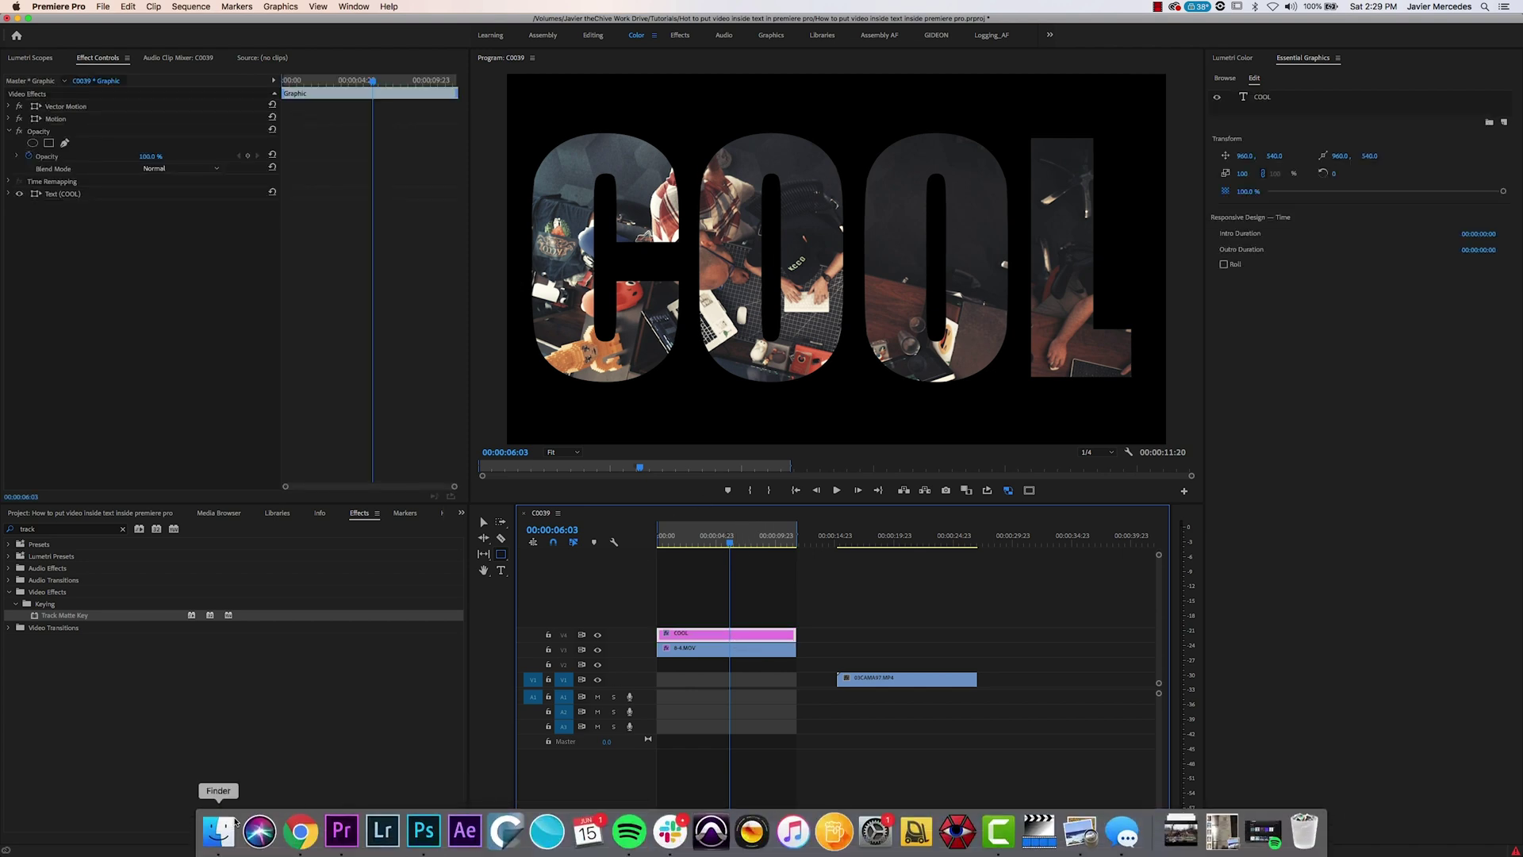
click(768, 598)
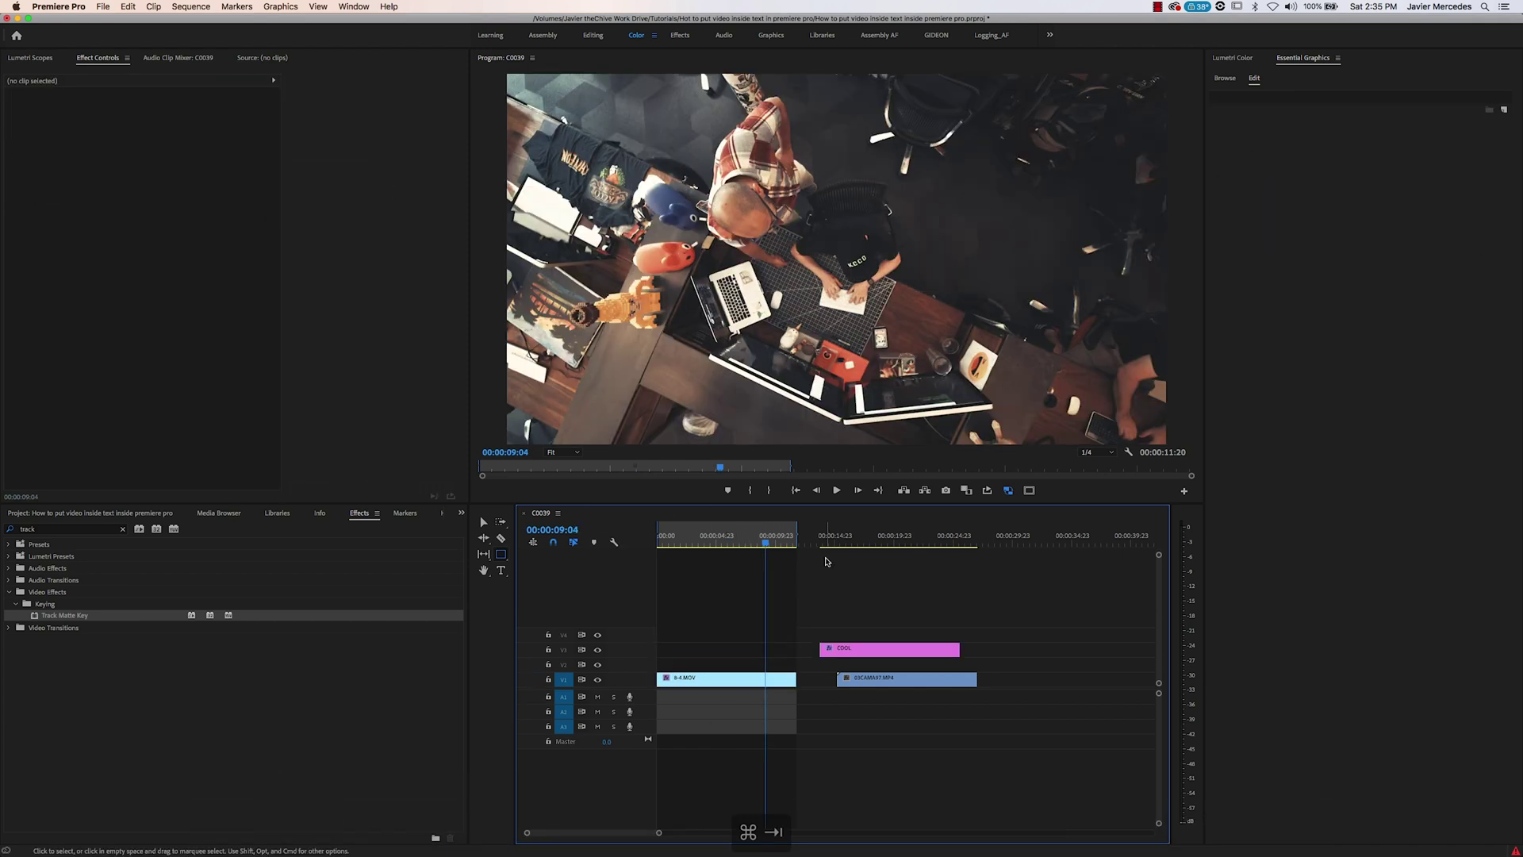
key(super+Tab)
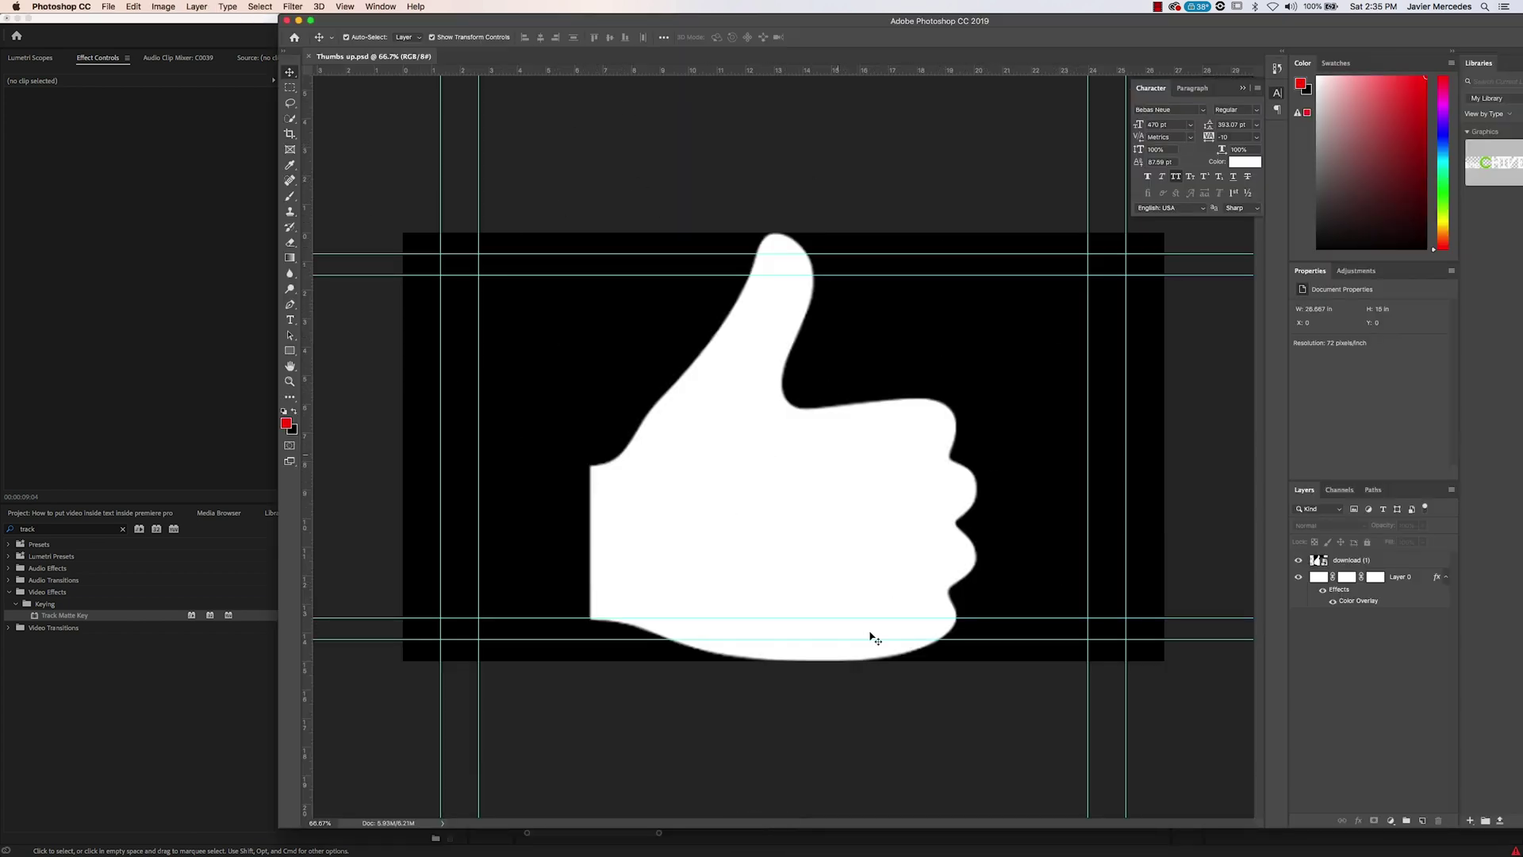
key(super+Tab)
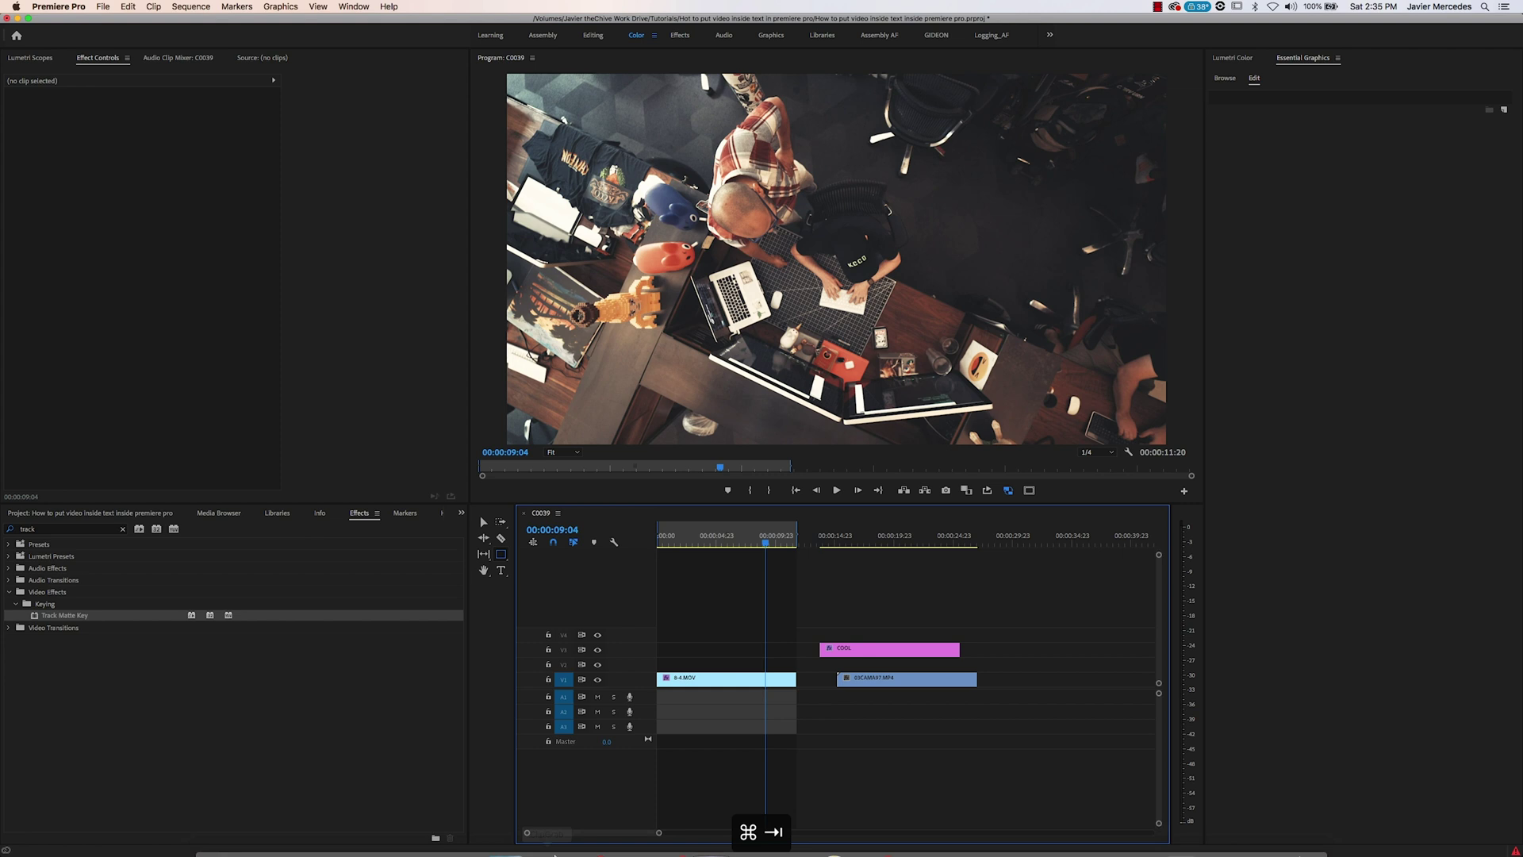
Place Thumbs up.png above the footage and trim it to the footage's length
click(217, 826)
drag(1292, 263, 724, 668)
click(757, 603)
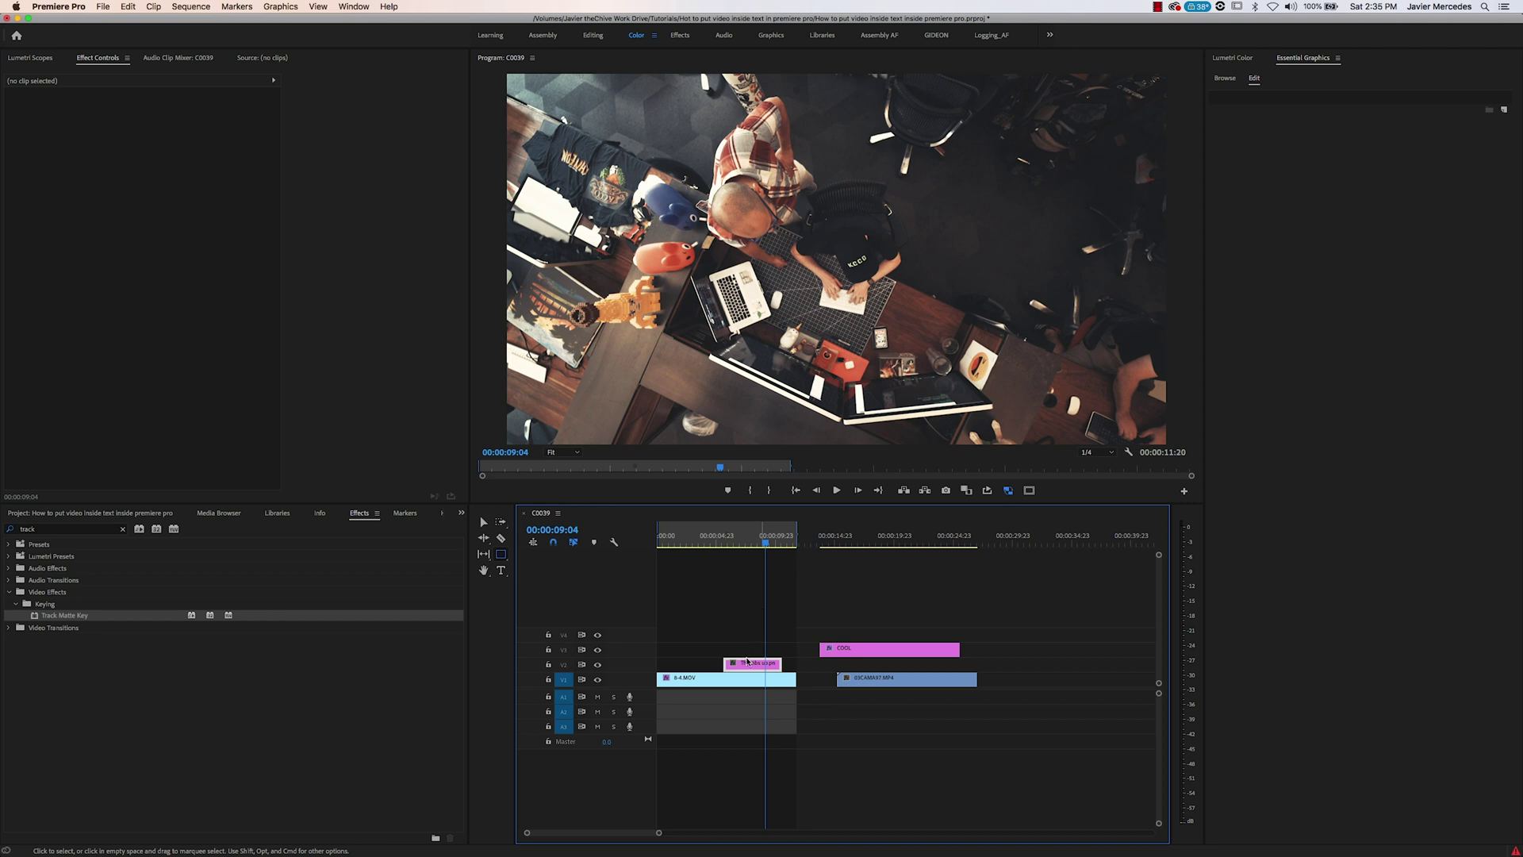
drag(725, 667, 659, 666)
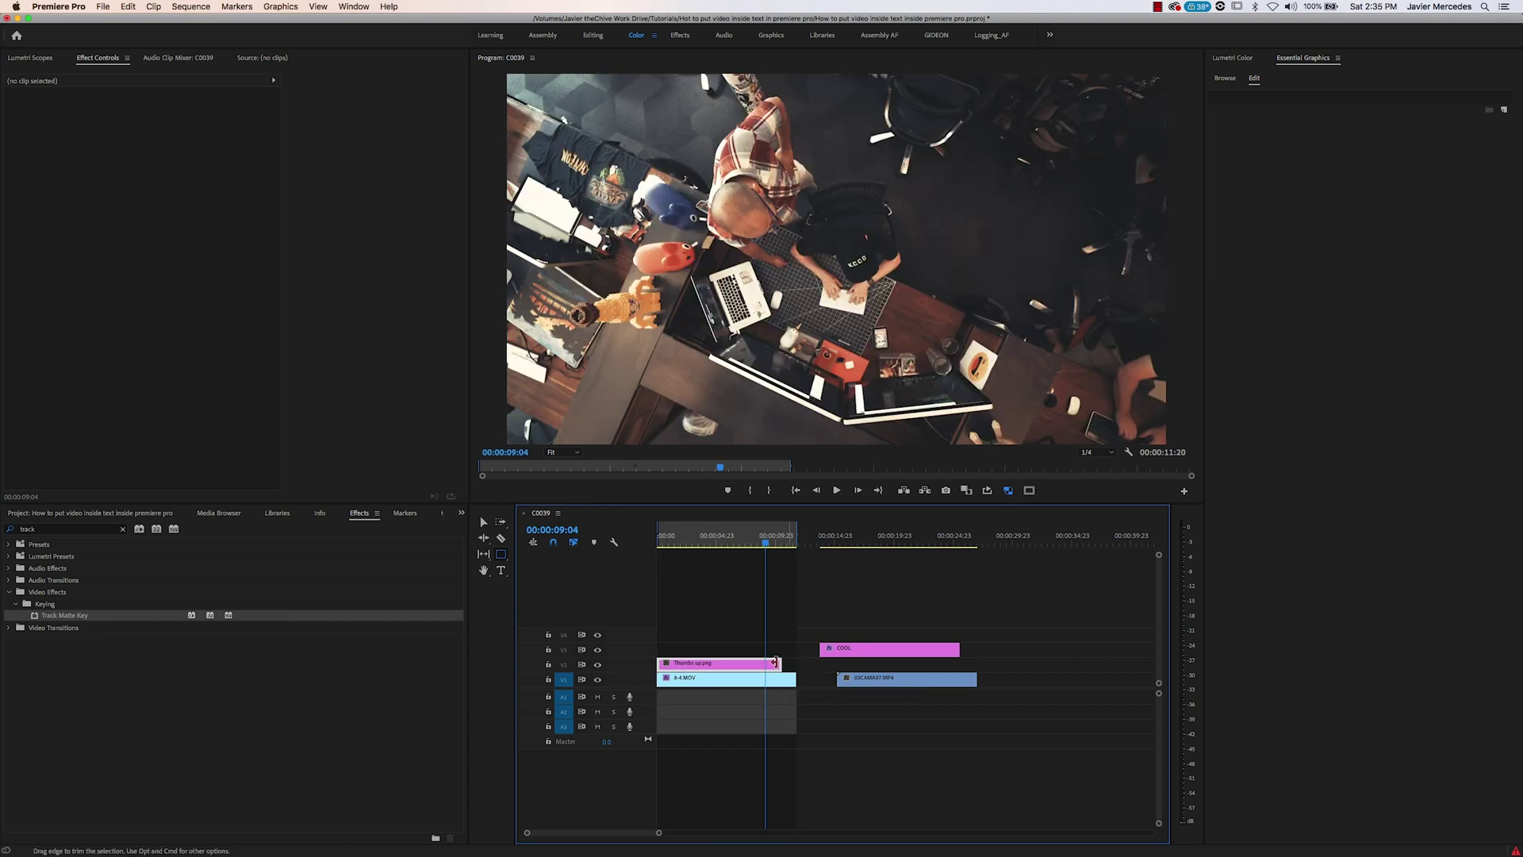
drag(782, 664, 790, 662)
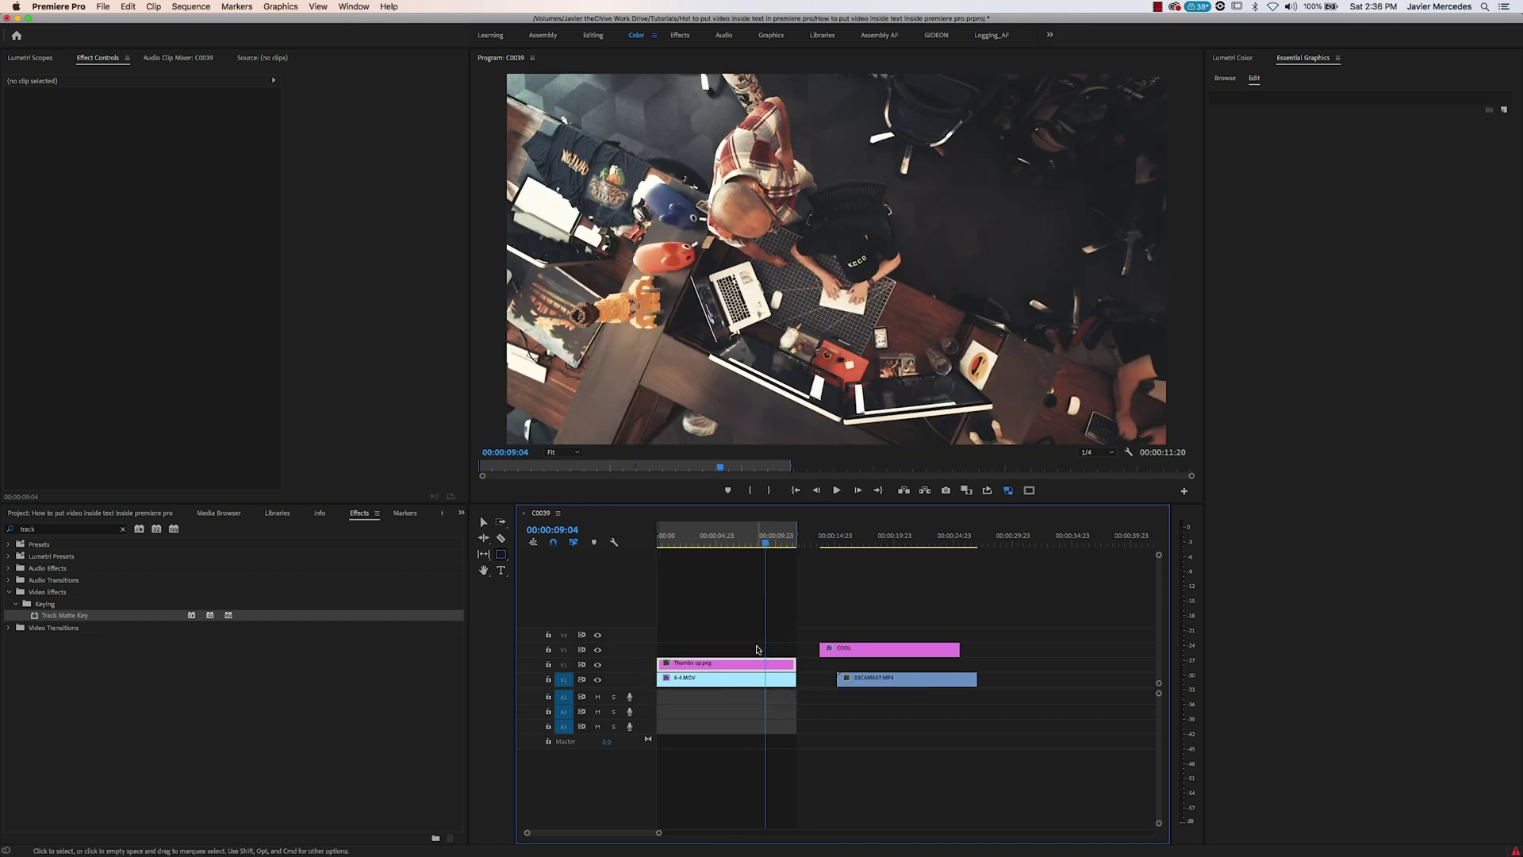
Set 8-4.MOV's Track Matte Key Composite Using to Matte Luma and scrub to check
click(723, 547)
click(381, 276)
click(724, 681)
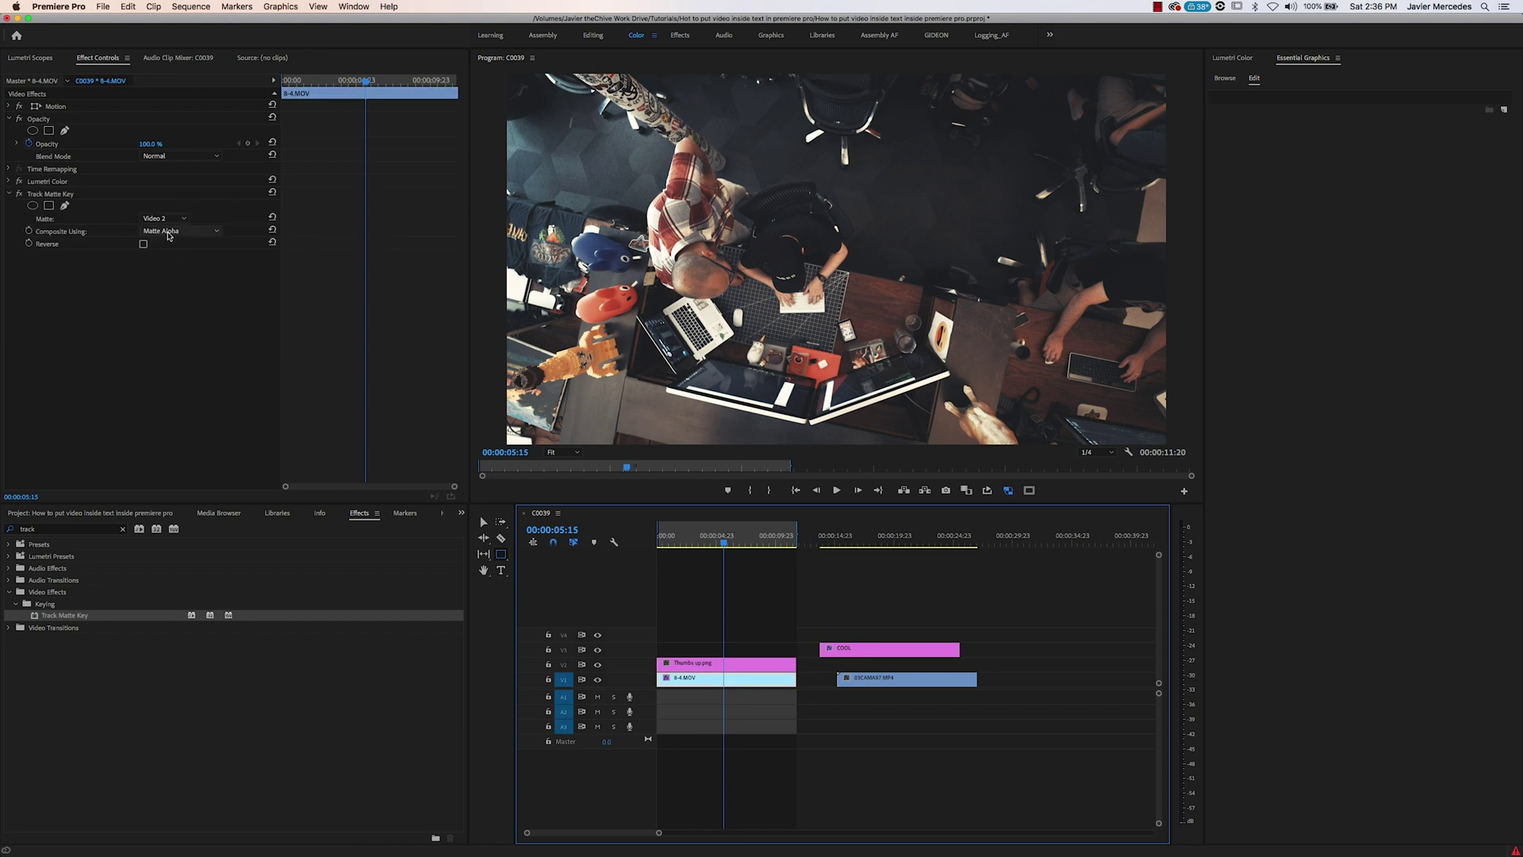
click(174, 232)
click(161, 254)
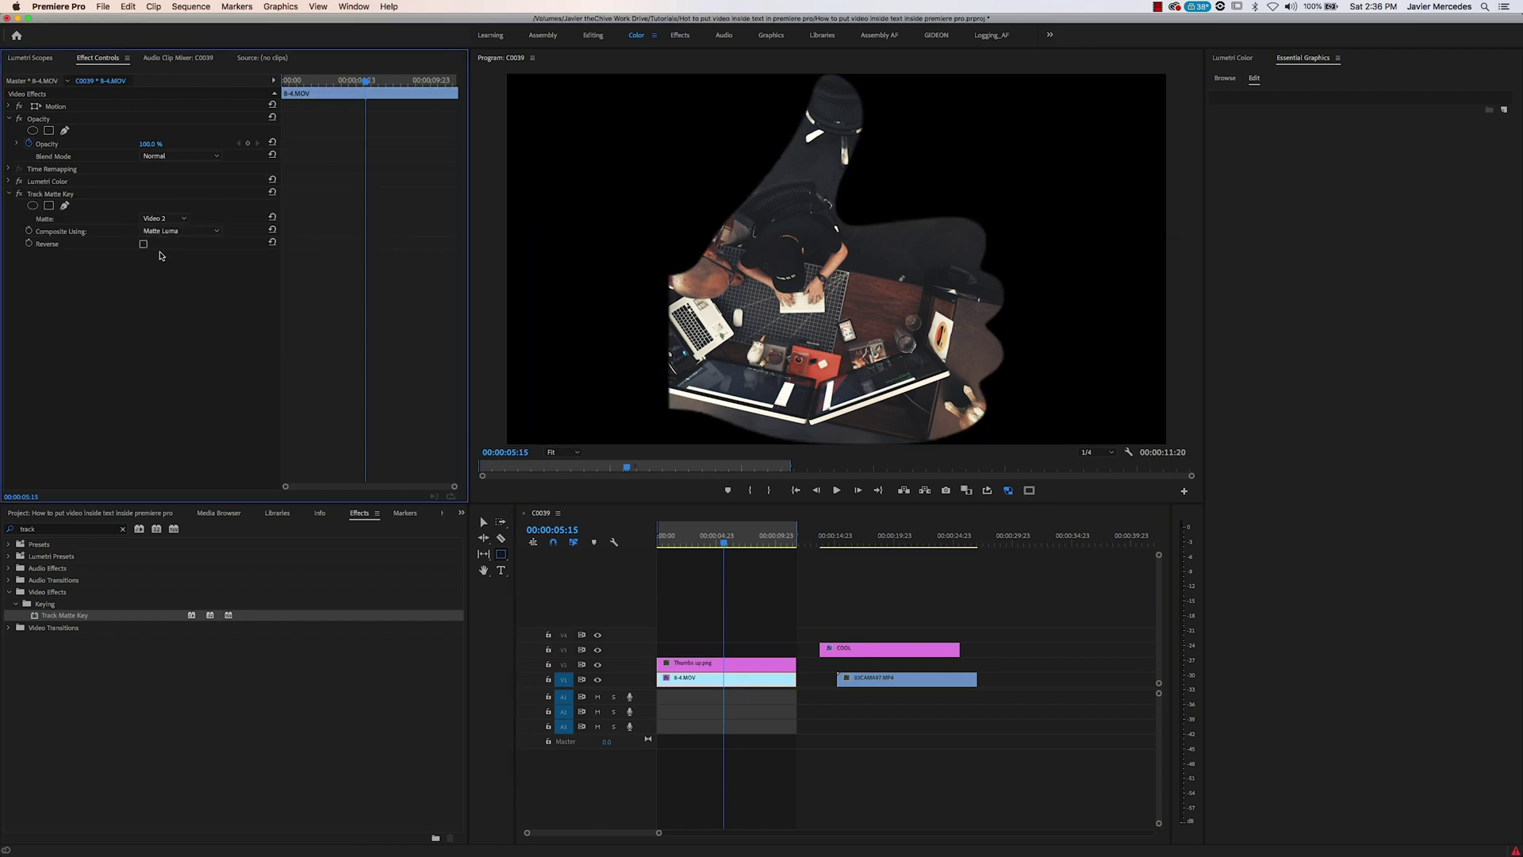
drag(724, 541, 760, 581)
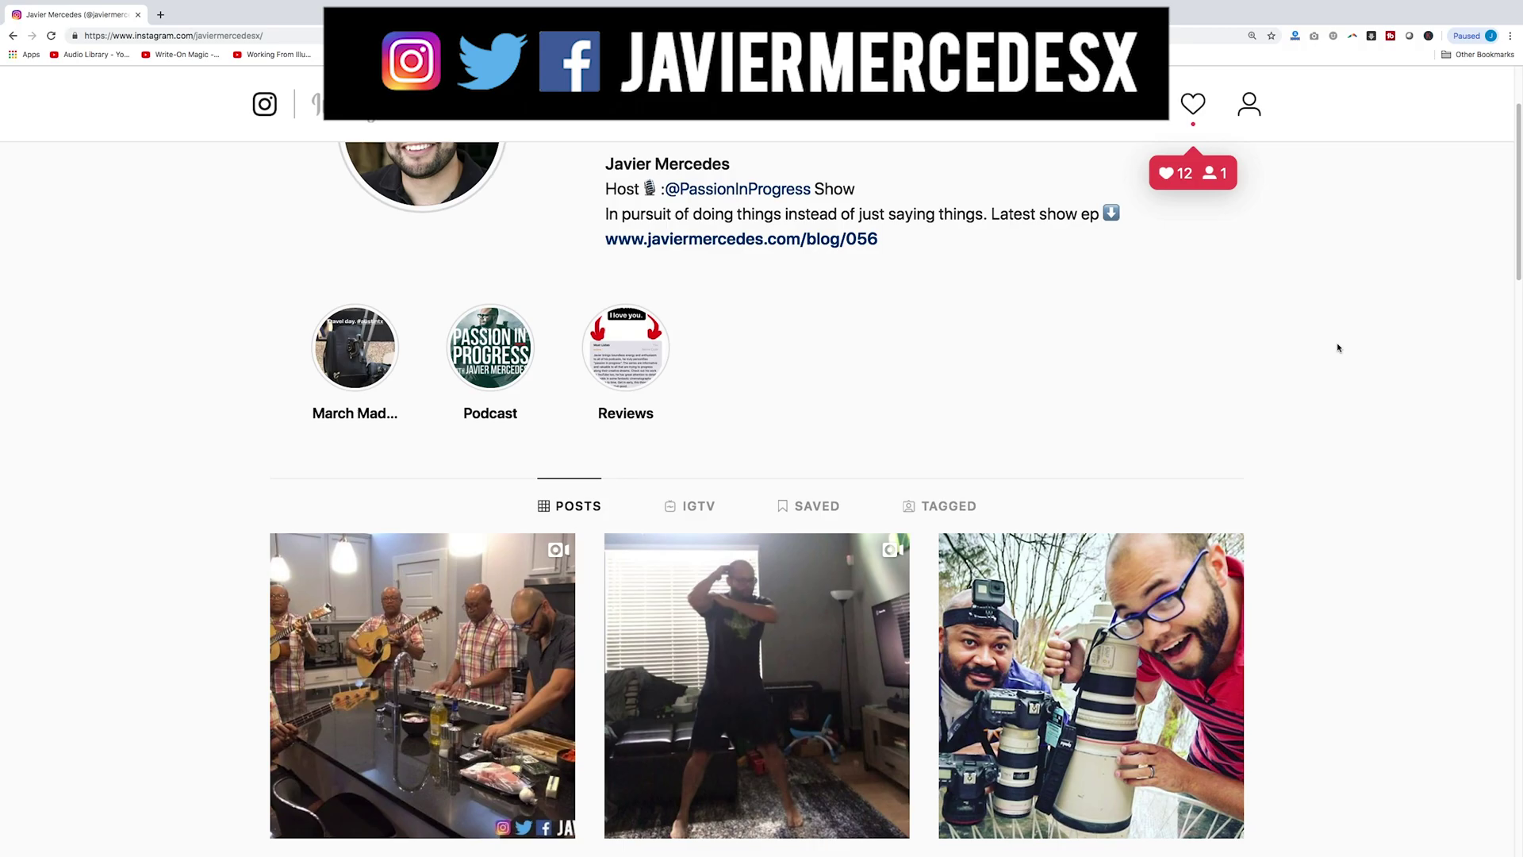
scroll(1339, 348, down, 7)
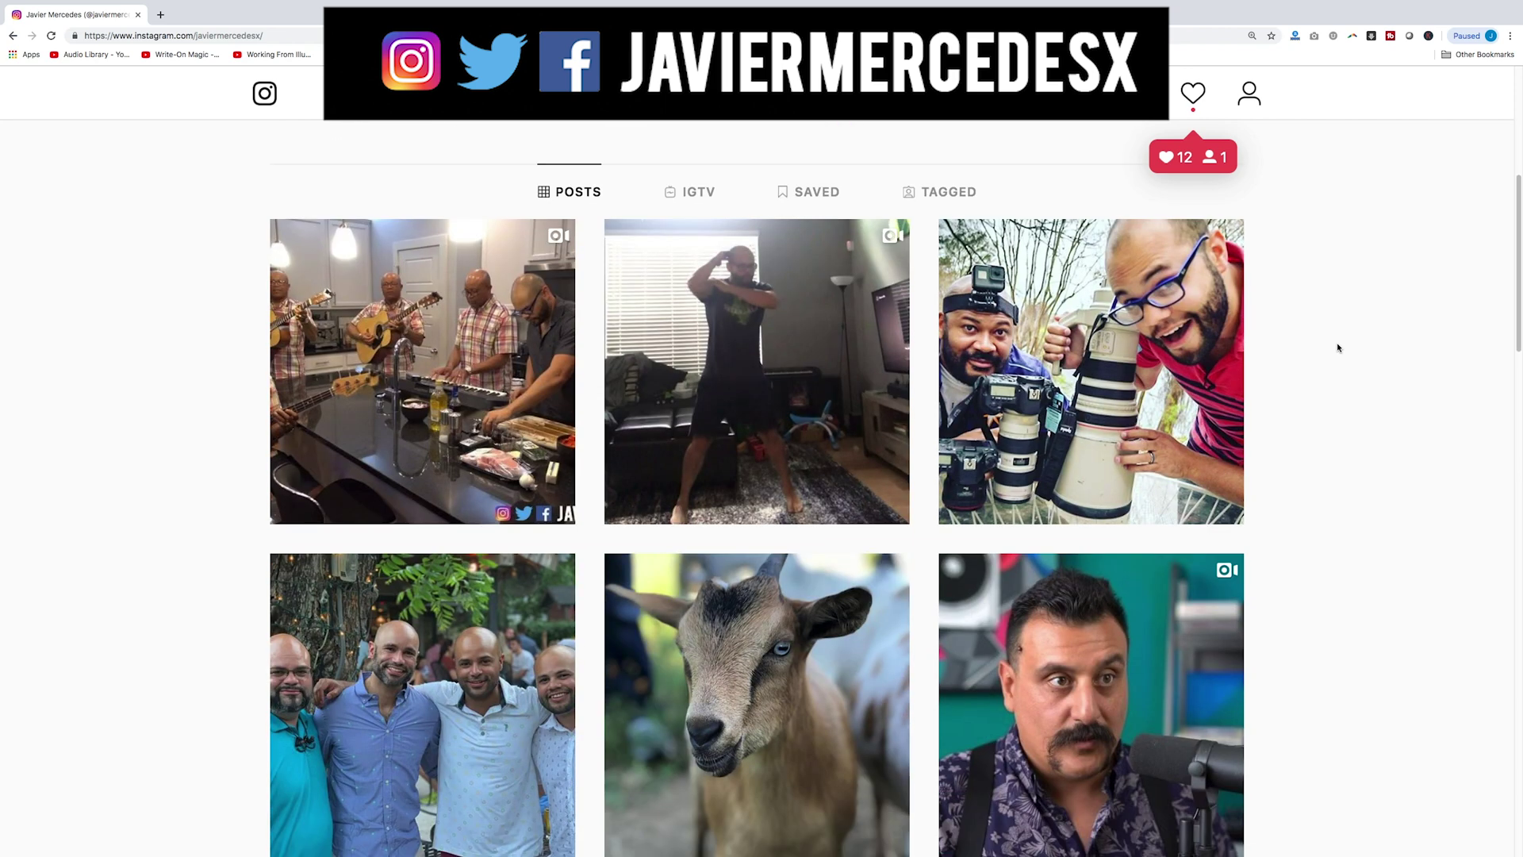
scroll(1339, 347, down, 12)
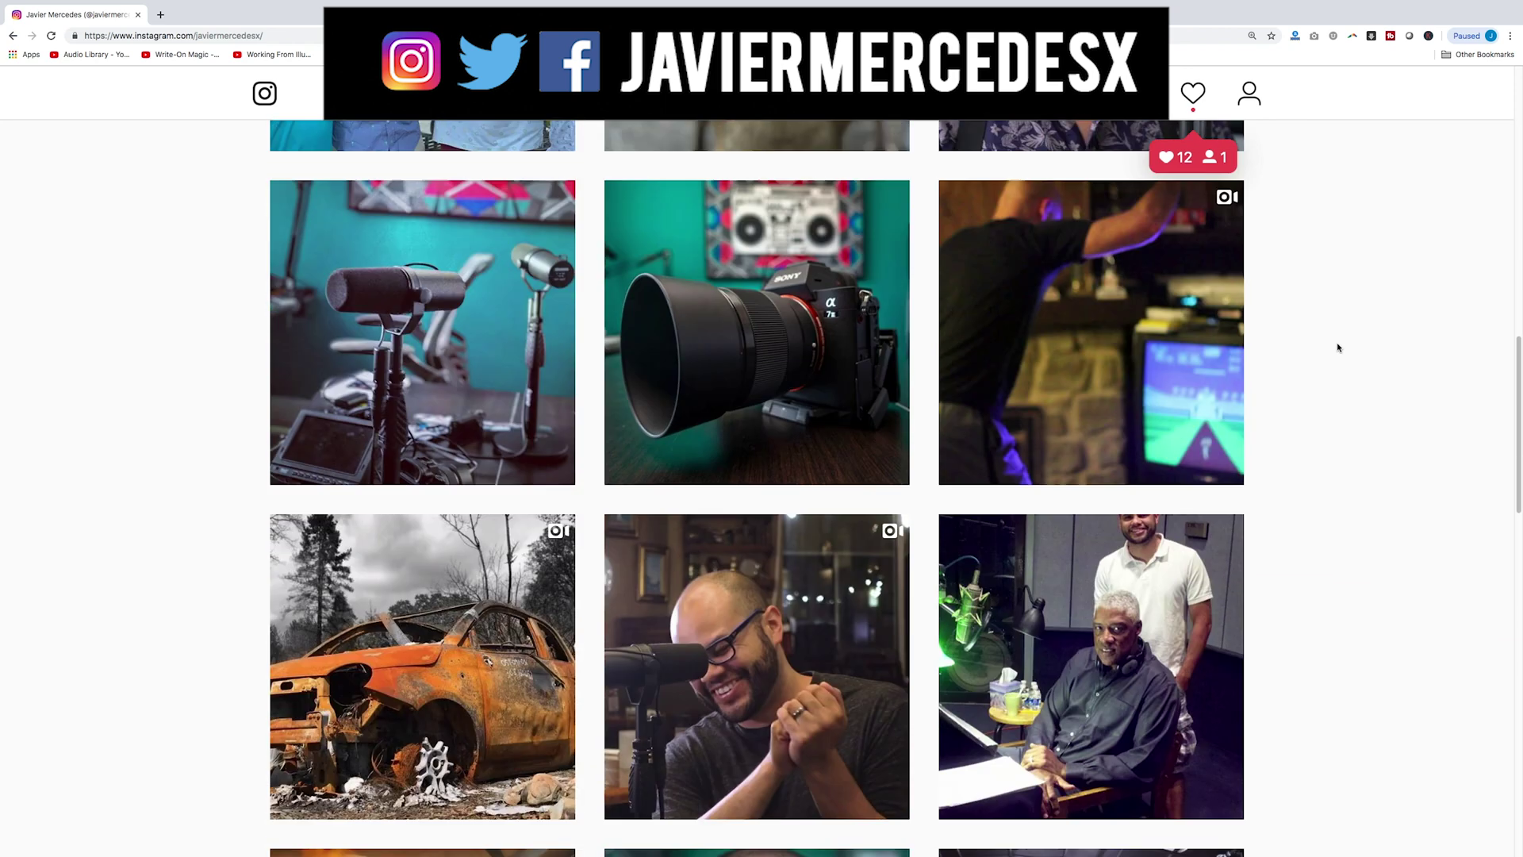
scroll(1338, 347, down, 15)
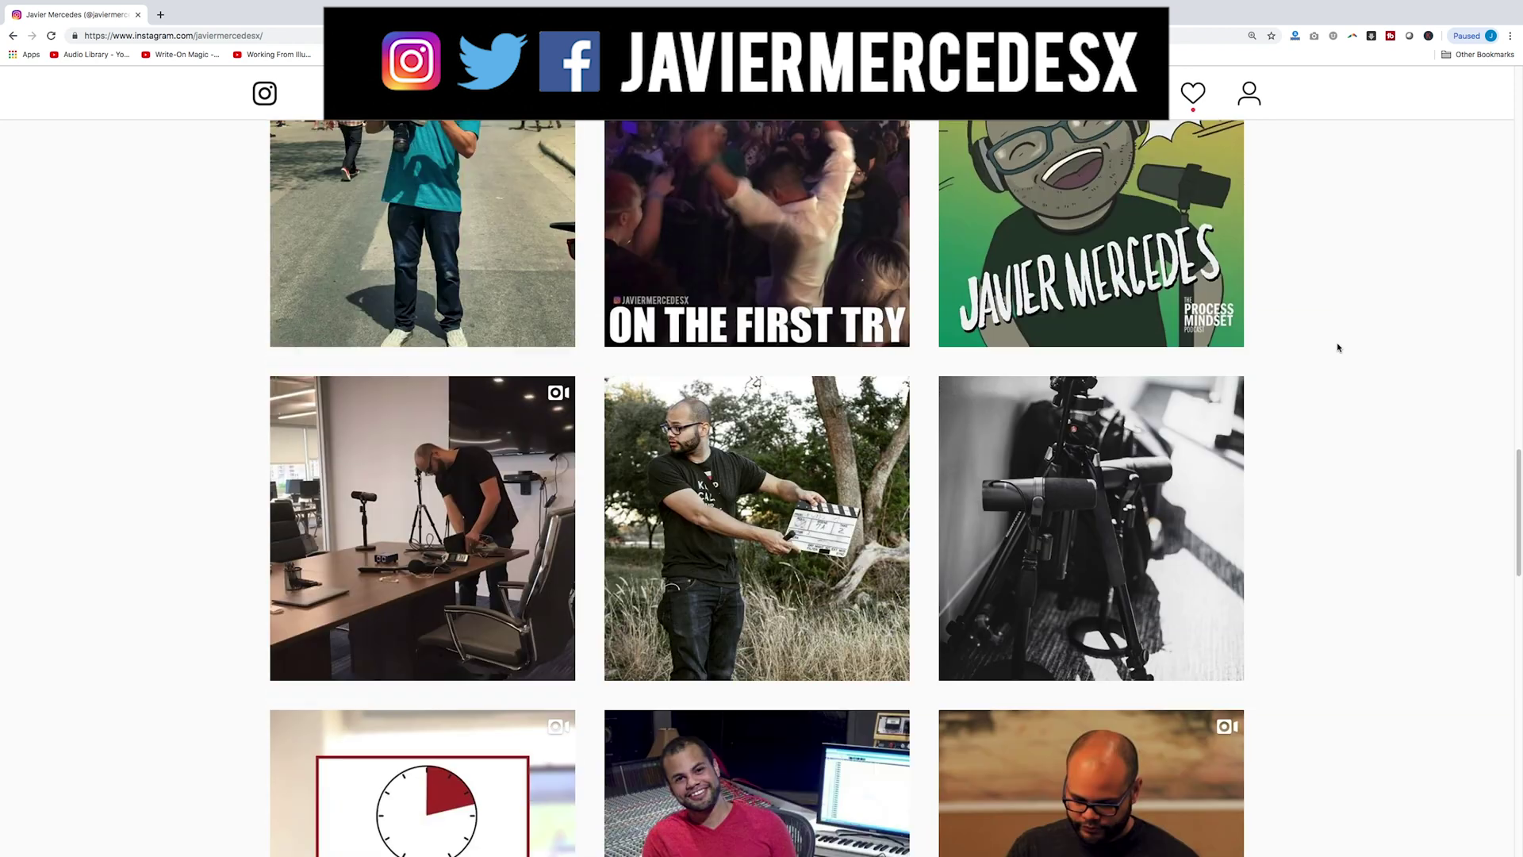
scroll(1339, 347, down, 13)
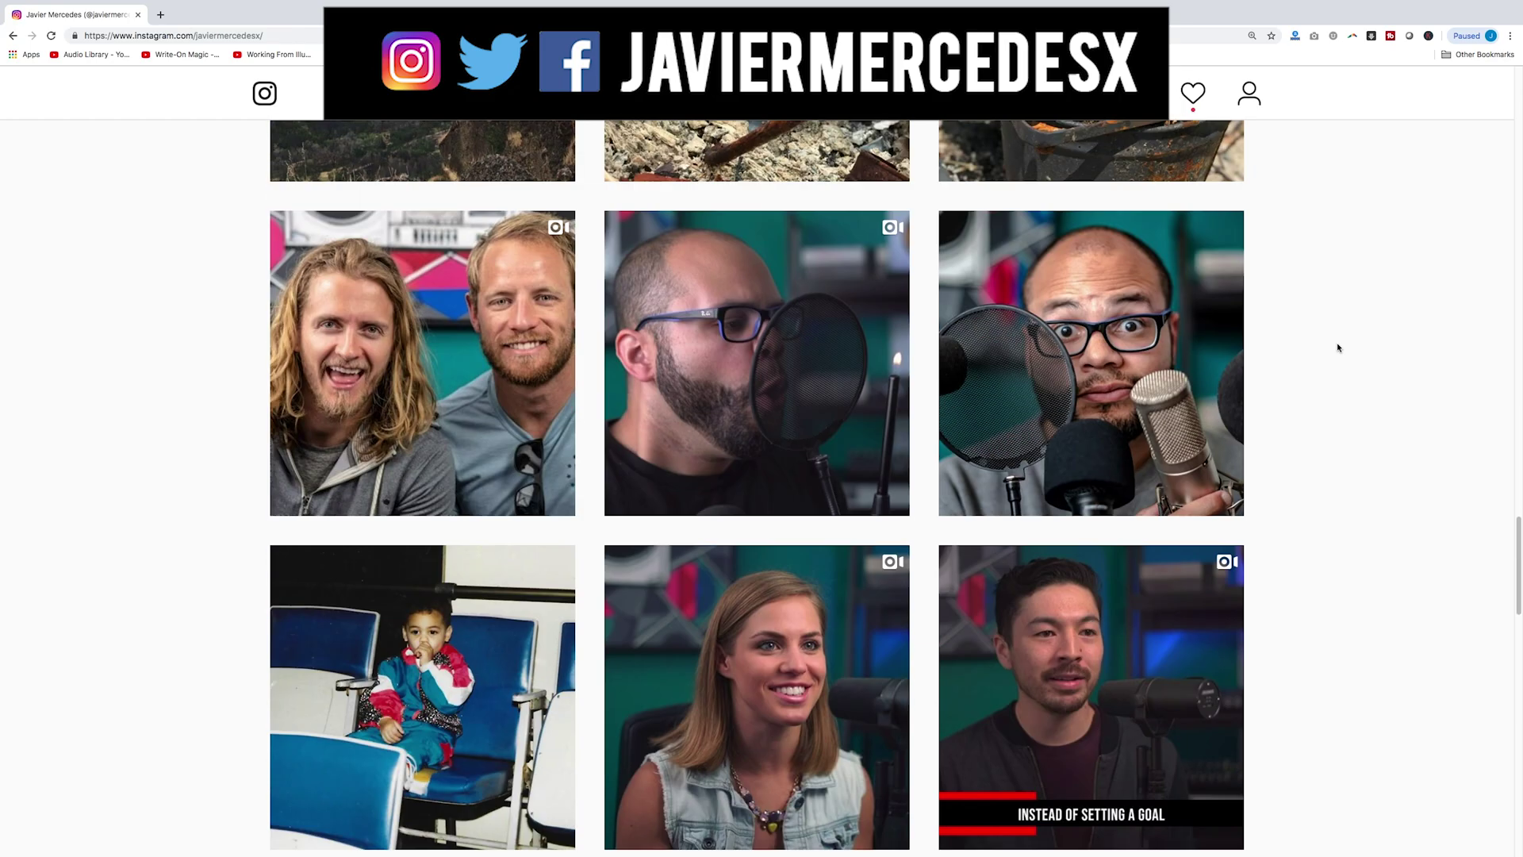
scroll(1338, 348, down, 17)
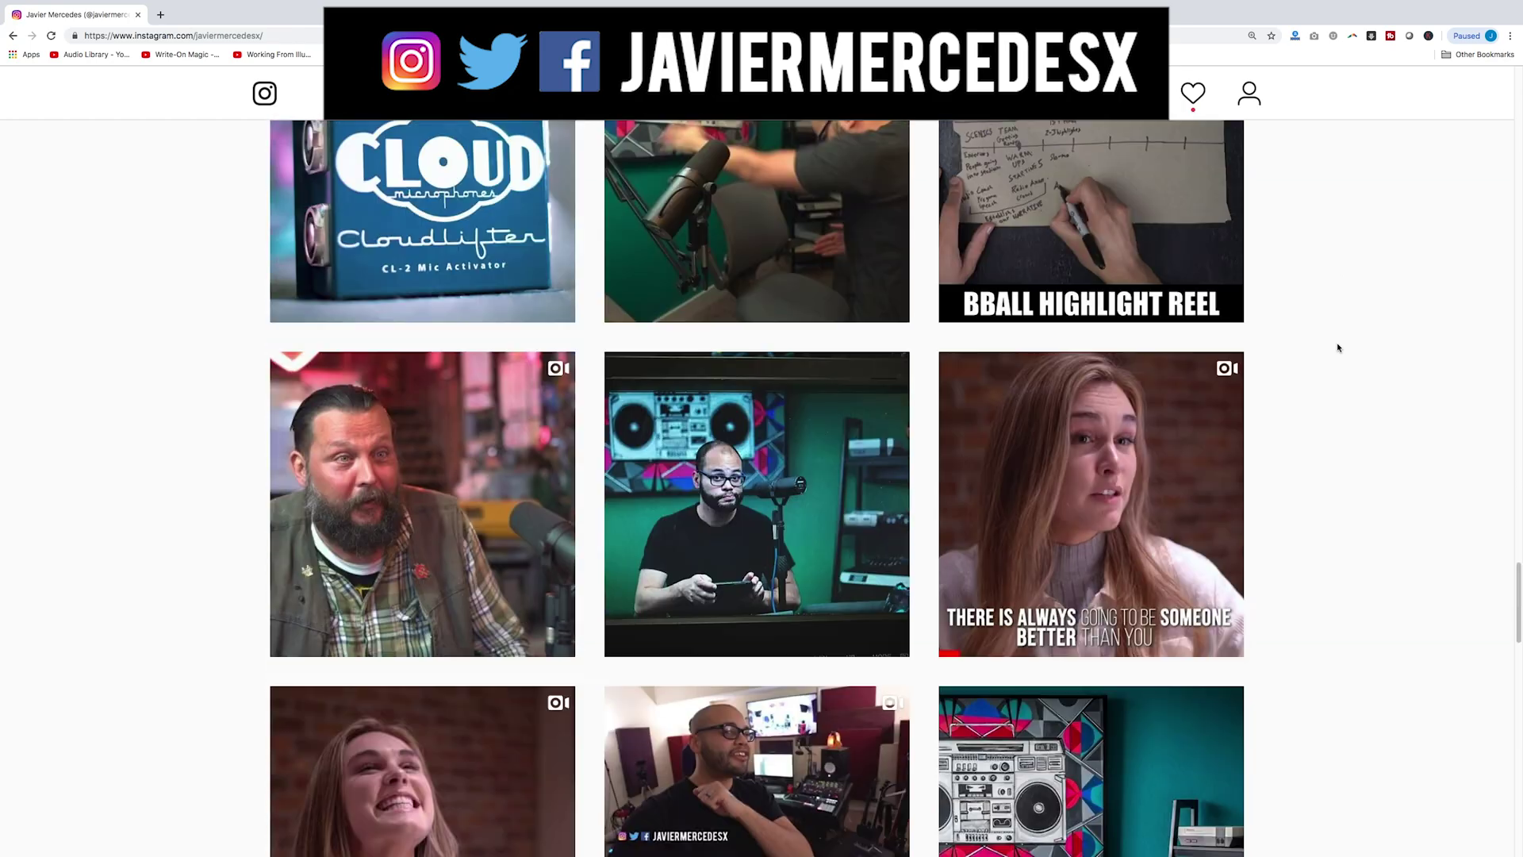
scroll(1338, 348, down, 17)
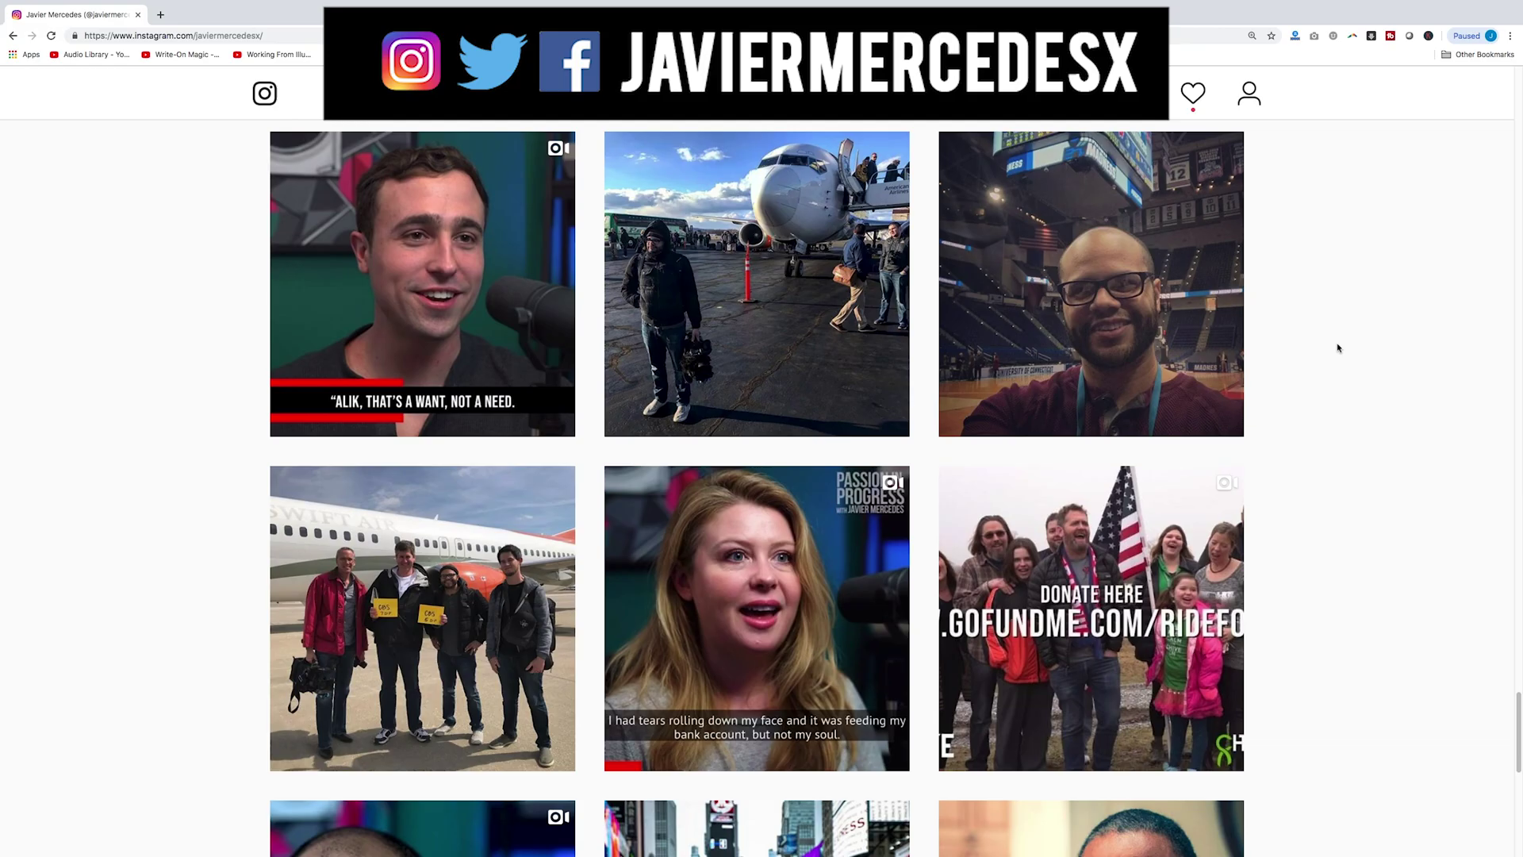